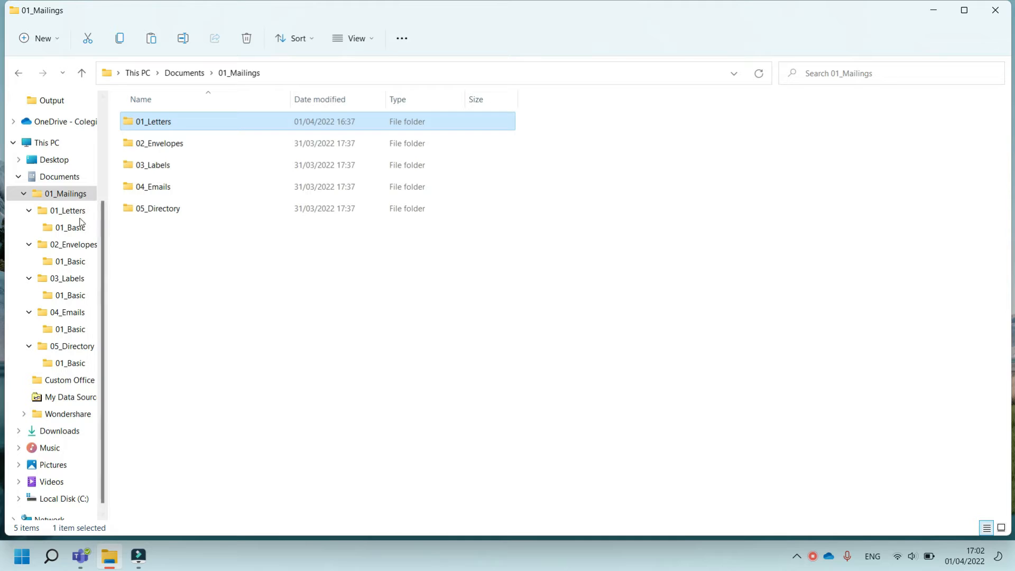
Browse the 01_Mailings folder and the Teams 02_Data Base files channel folder to locate the customer data files
{"action": "left_click", "coordinate": [58, 194]}
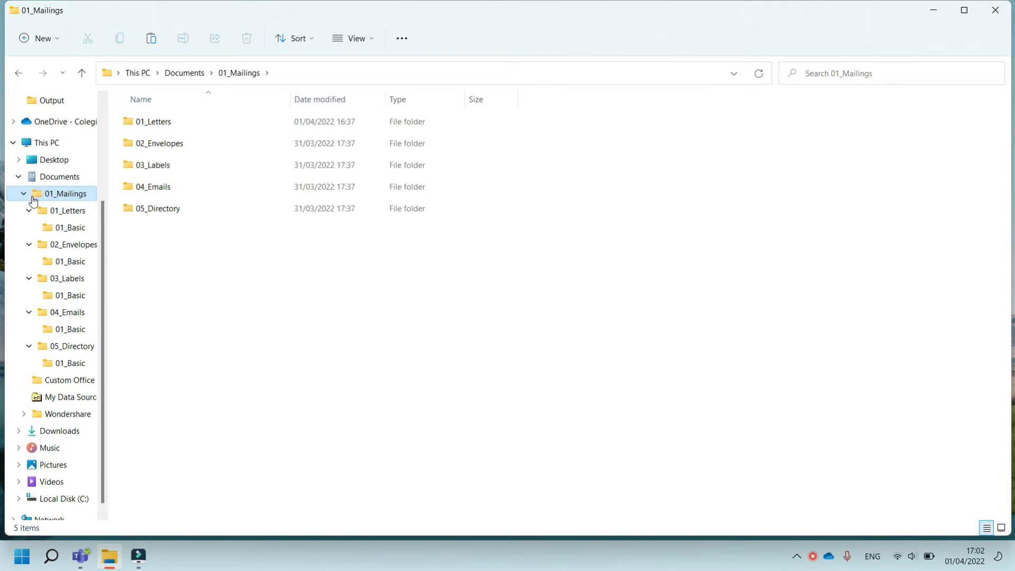
{"action": "left_click", "coordinate": [53, 180]}
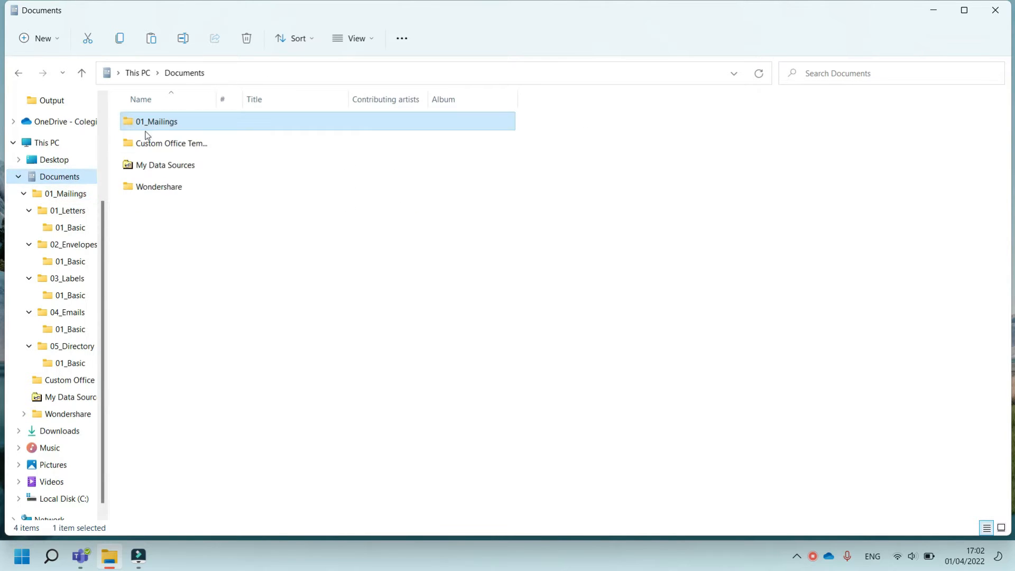
{"action": "double_click", "coordinate": [191, 127]}
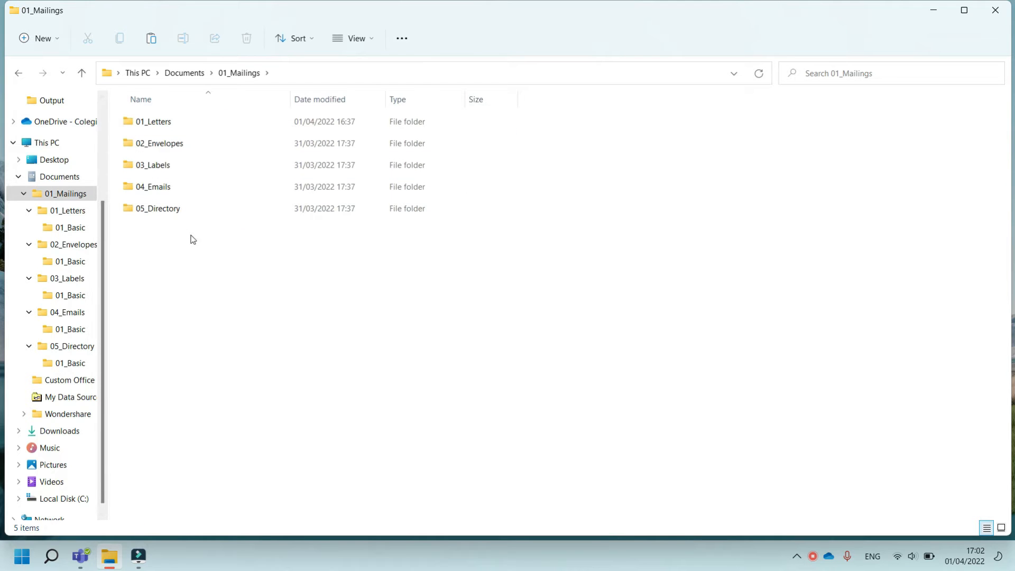
{"action": "left_click", "coordinate": [80, 557]}
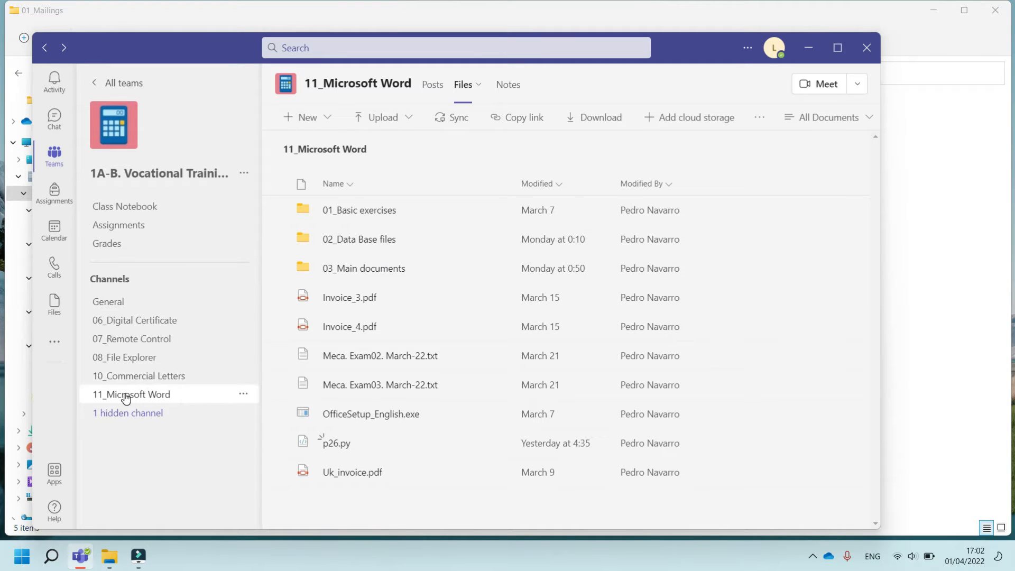
{"action": "left_click", "coordinate": [343, 242]}
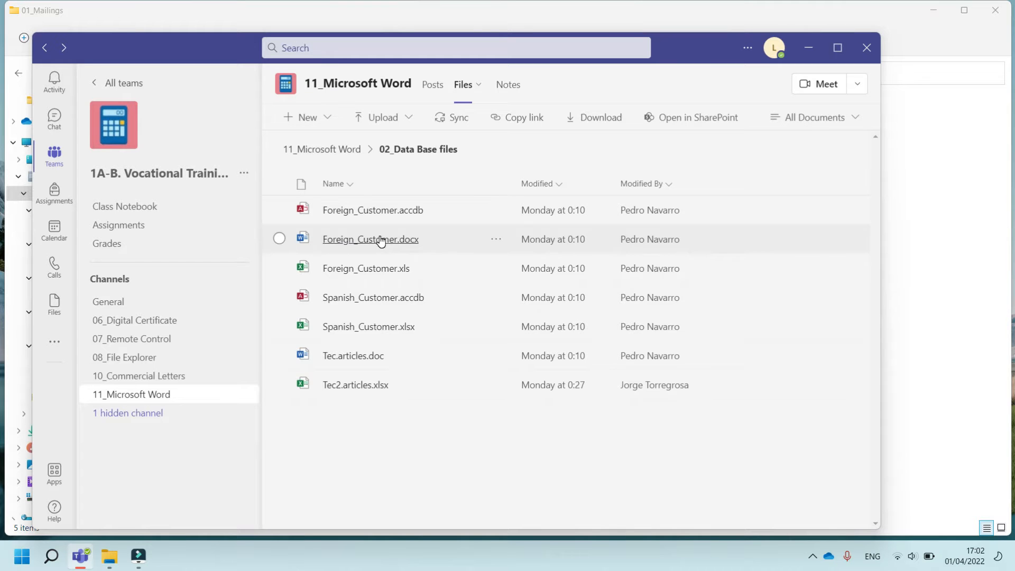
{"action": "left_click", "coordinate": [107, 562]}
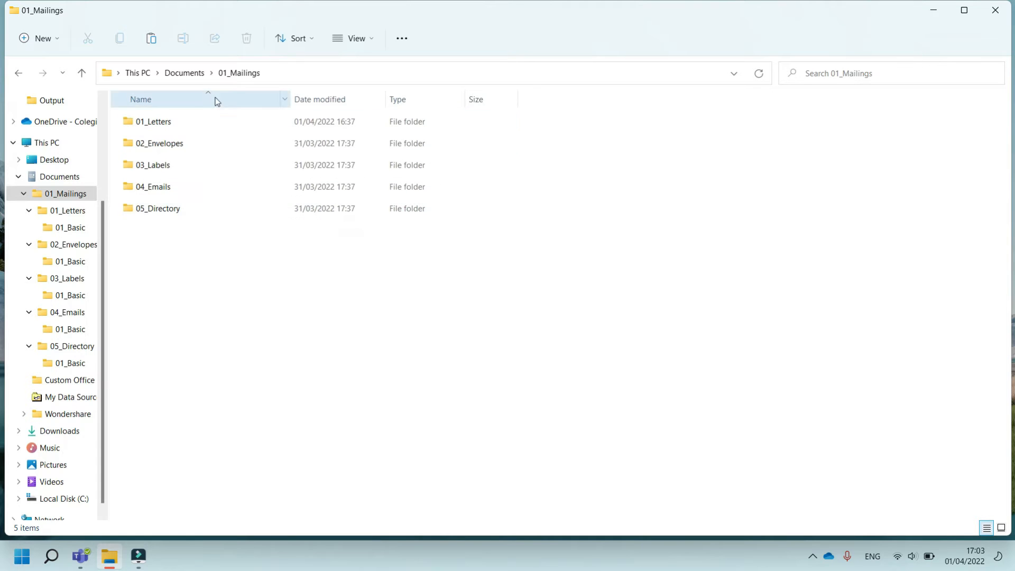
Open DB_Foreign_Customer.docx from 01_Mailings\01_Letters\01_Basic to view the customer table, then return to the file browser
{"action": "double_click", "coordinate": [182, 122]}
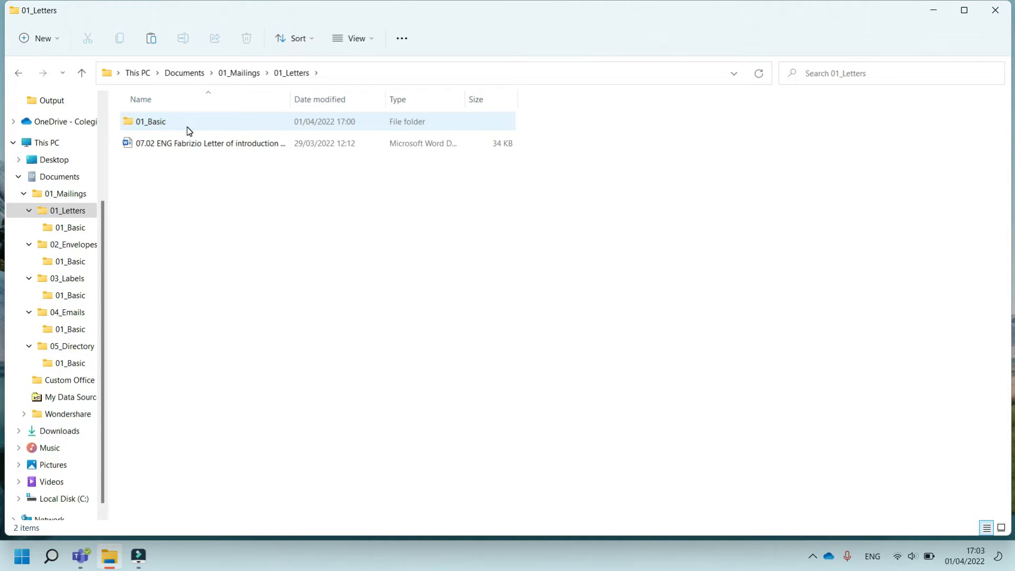
{"action": "double_click", "coordinate": [192, 126]}
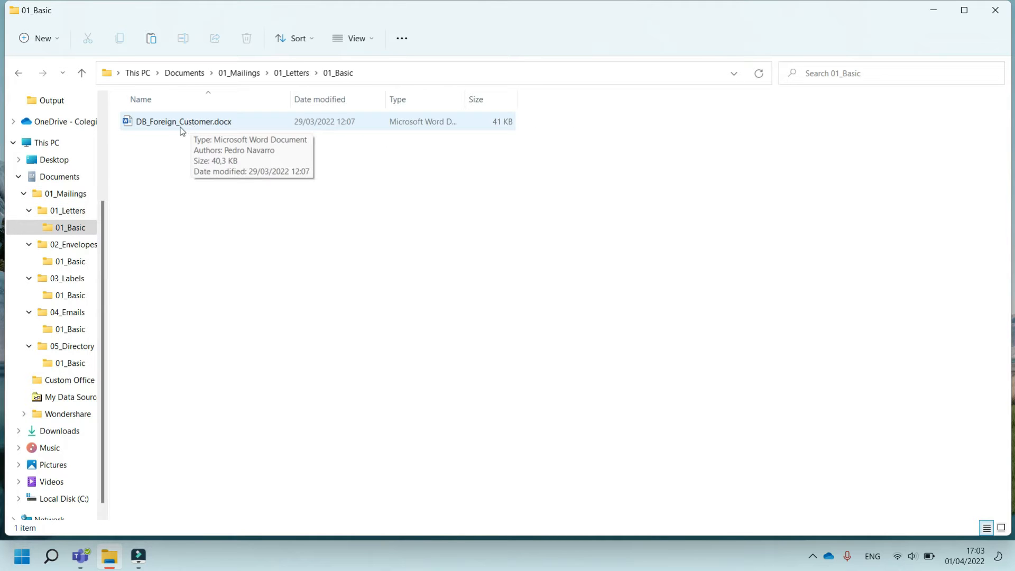
{"action": "double_click", "coordinate": [190, 123]}
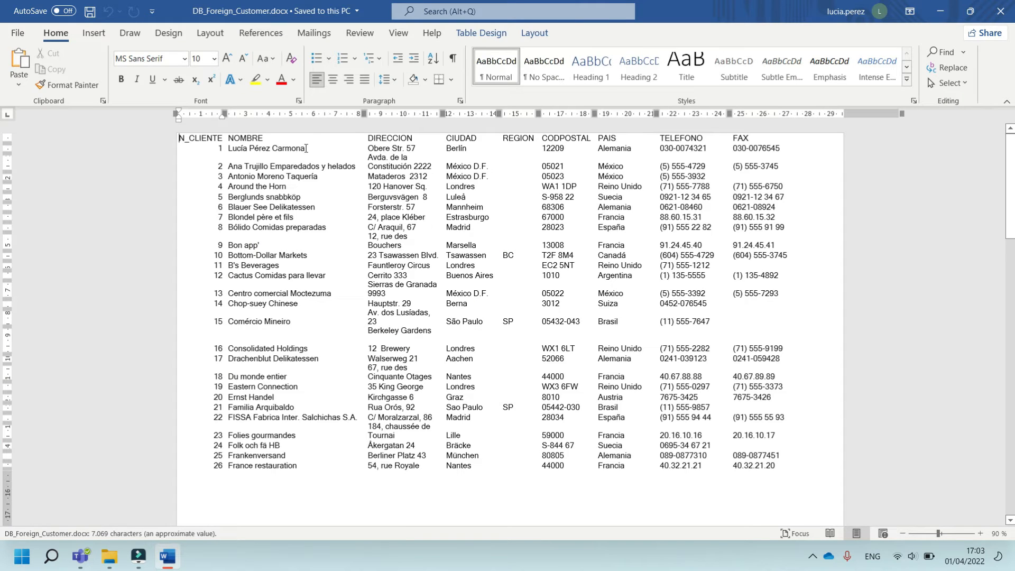
{"action": "left_click_drag", "start_coordinate": [306, 148], "coordinate": [234, 154]}
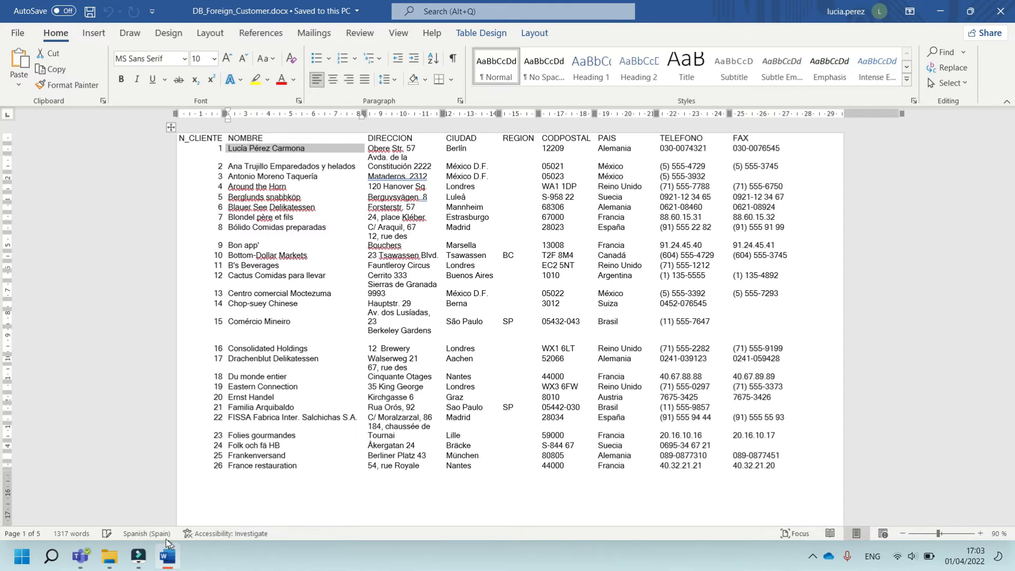
{"action": "left_click", "coordinate": [109, 556]}
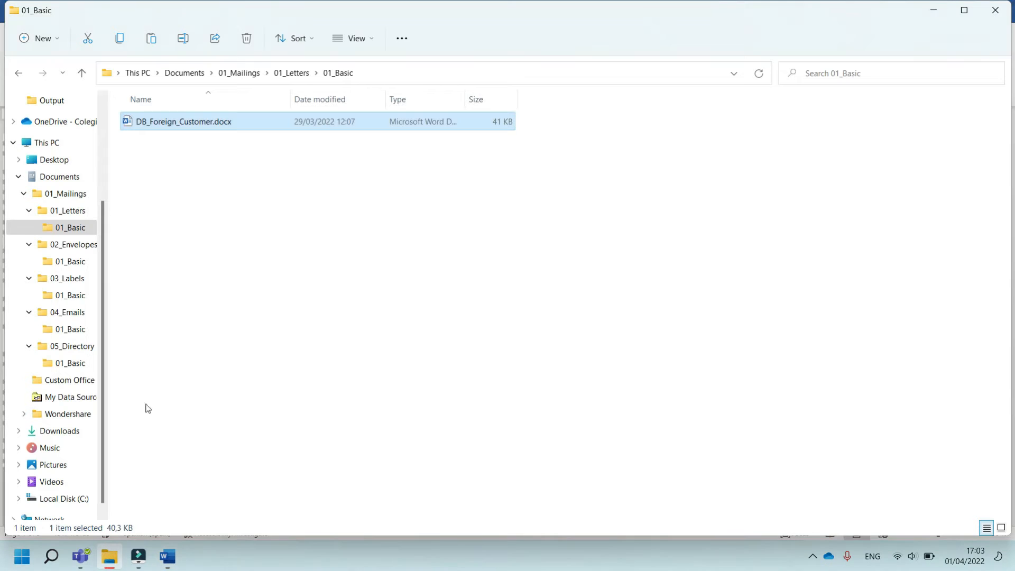
Open the 07.02 ENG Fabrizio Letter of introduction document in 01_Letters, allowing the SQL command to run
{"action": "left_click", "coordinate": [19, 73]}
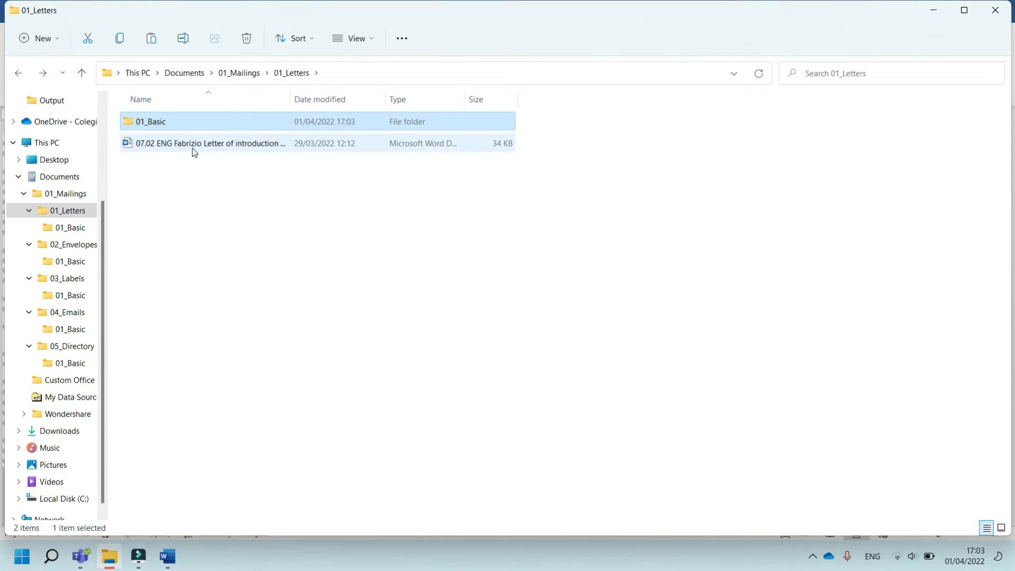
{"action": "double_click", "coordinate": [199, 146]}
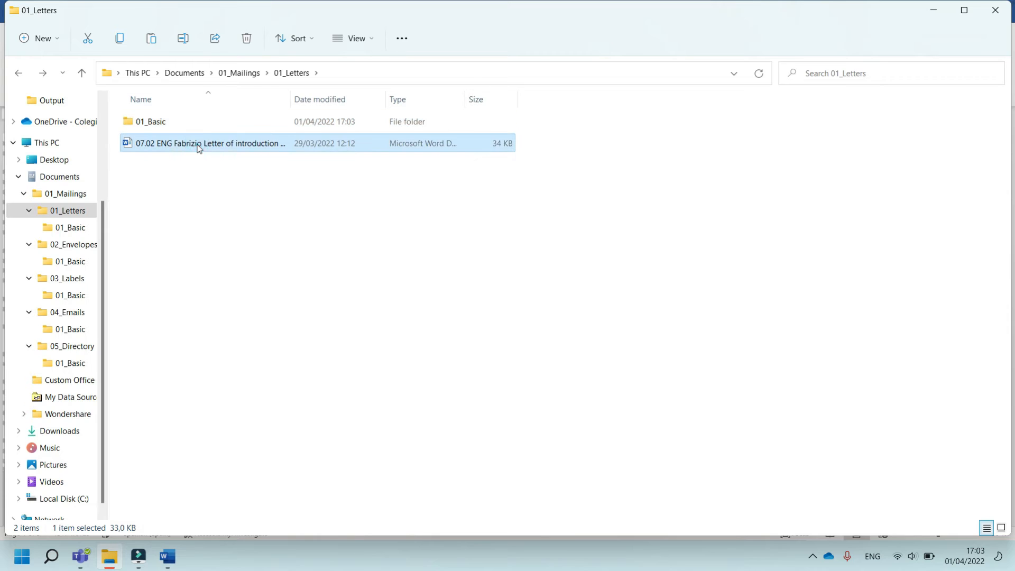
{"action": "left_click", "coordinate": [484, 327]}
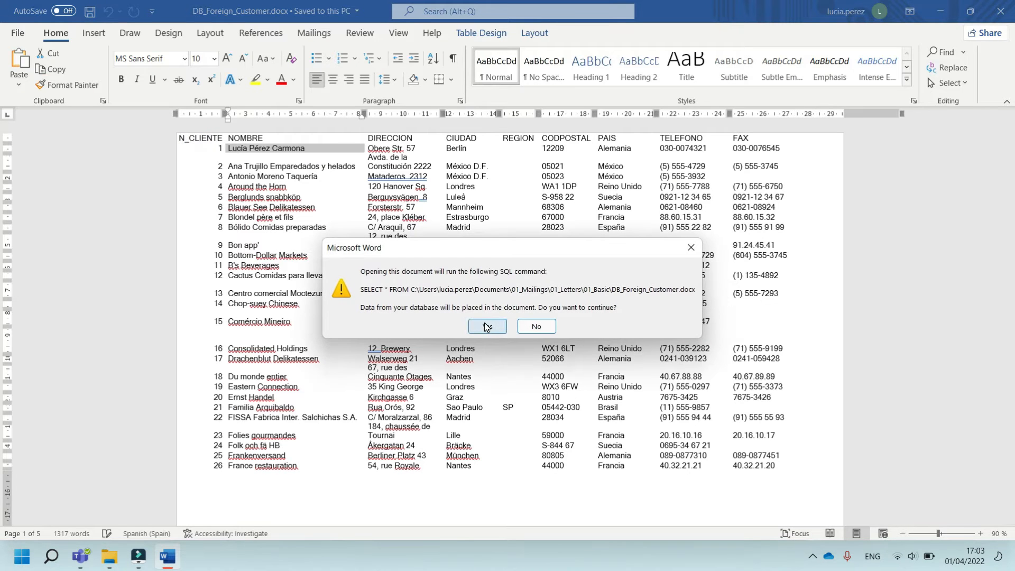
{"action": "left_click", "coordinate": [654, 234]}
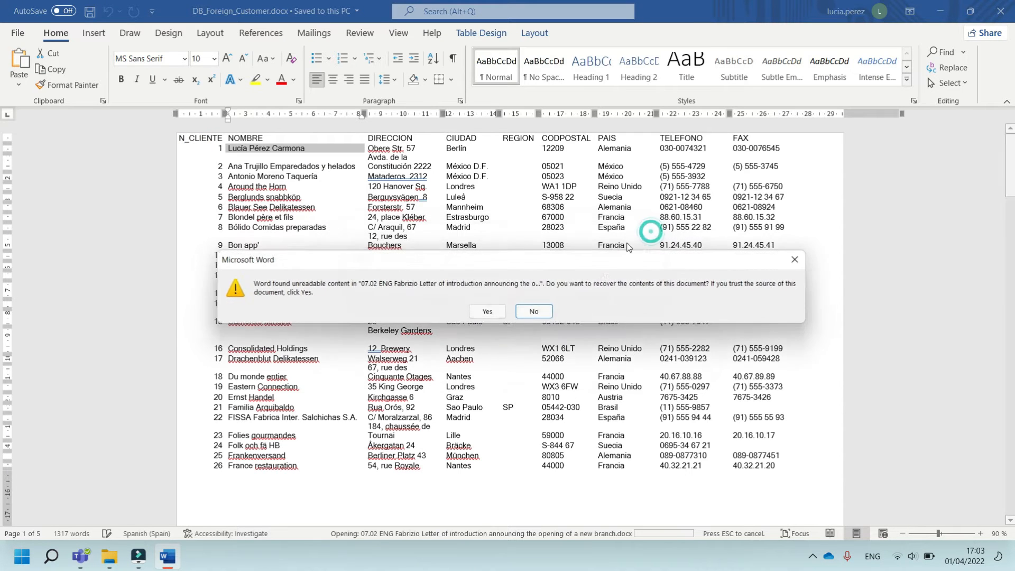
Accept the content recovery and SQL prompts, then close the missing data source message and the Show Repairs dialog
{"action": "left_click", "coordinate": [501, 316]}
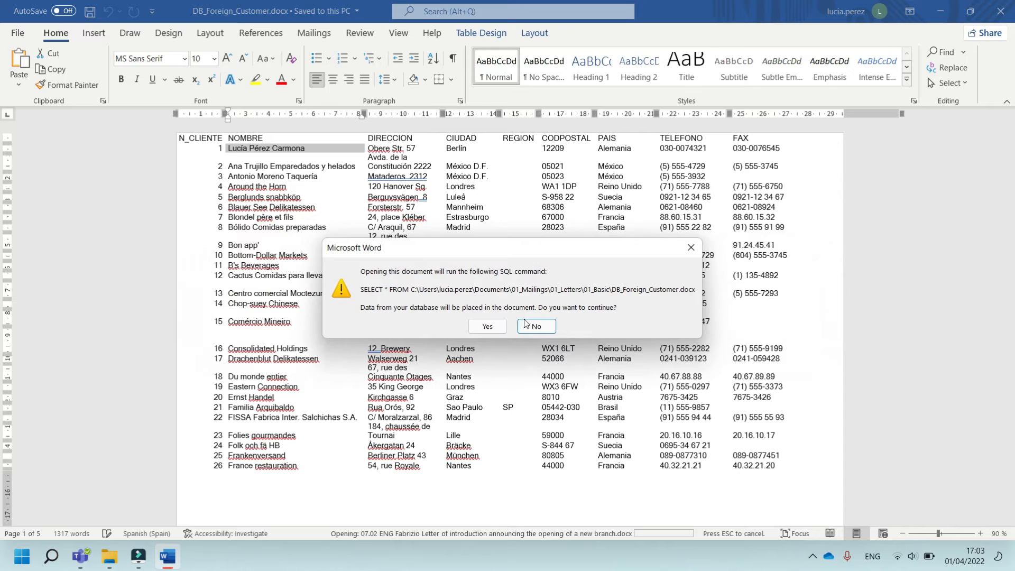
{"action": "left_click", "coordinate": [483, 327]}
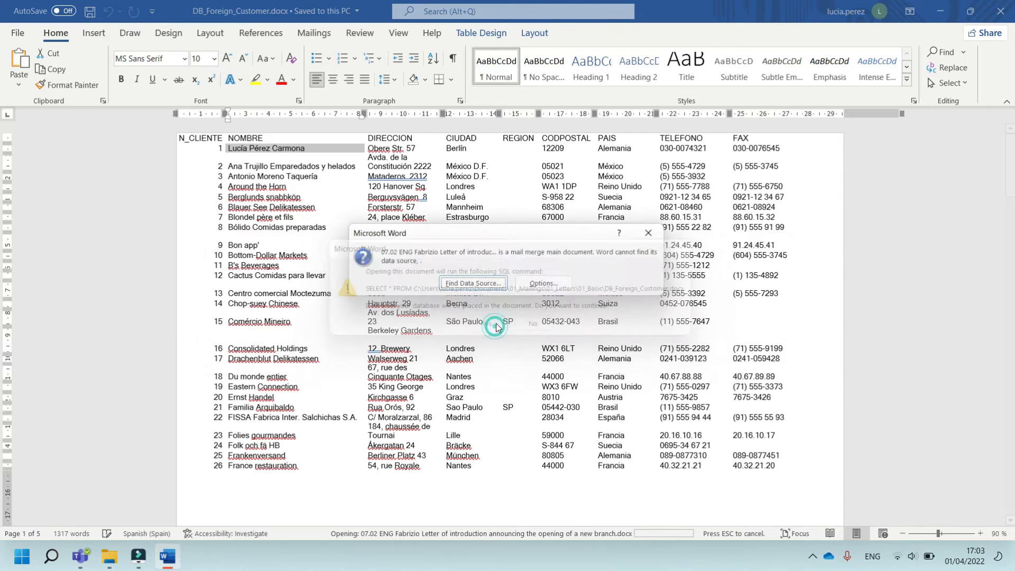
{"action": "left_click", "coordinate": [655, 232]}
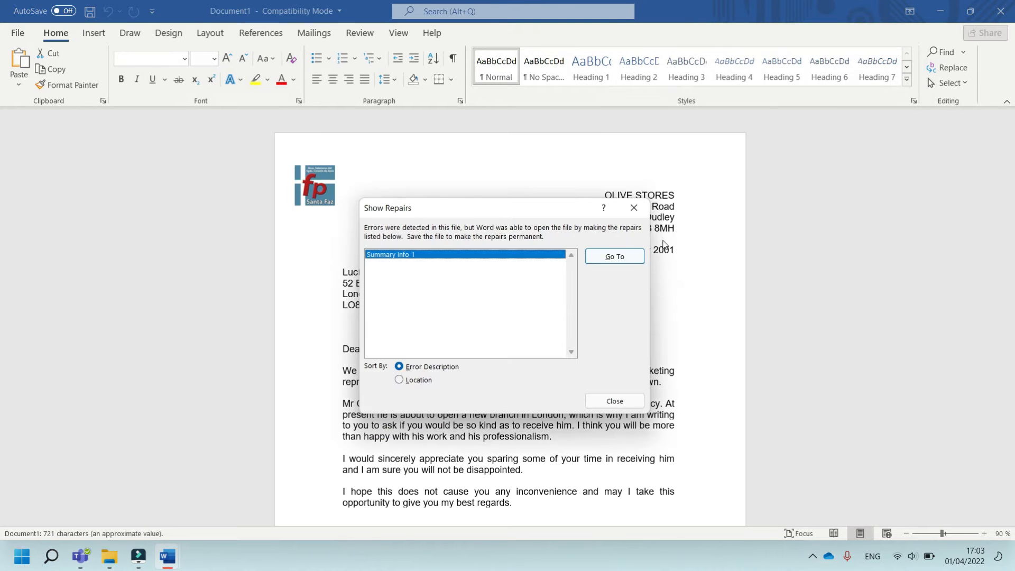
{"action": "left_click", "coordinate": [634, 208]}
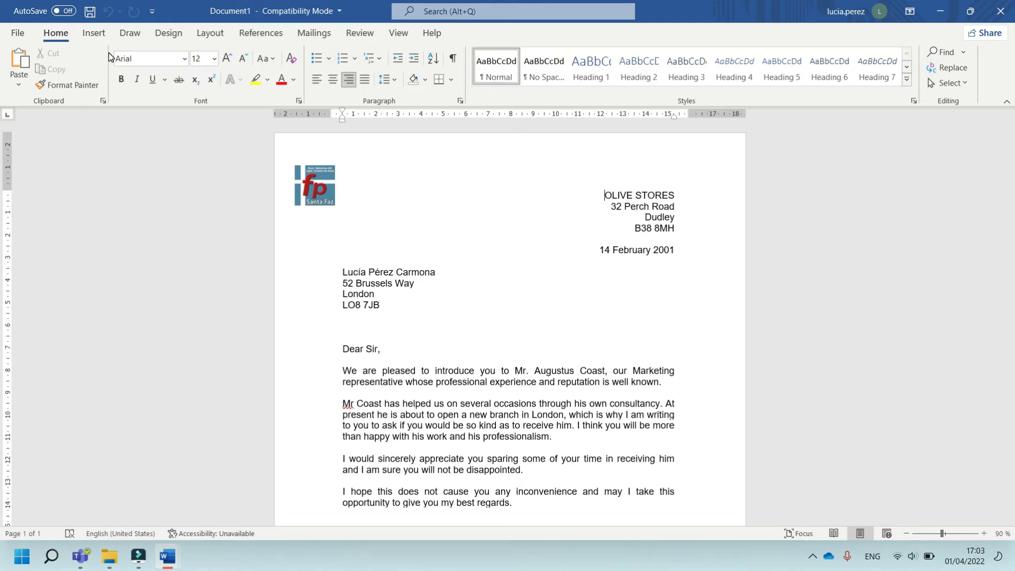
Start a mail merge of type Letters for the open letter
{"action": "left_click", "coordinate": [313, 35]}
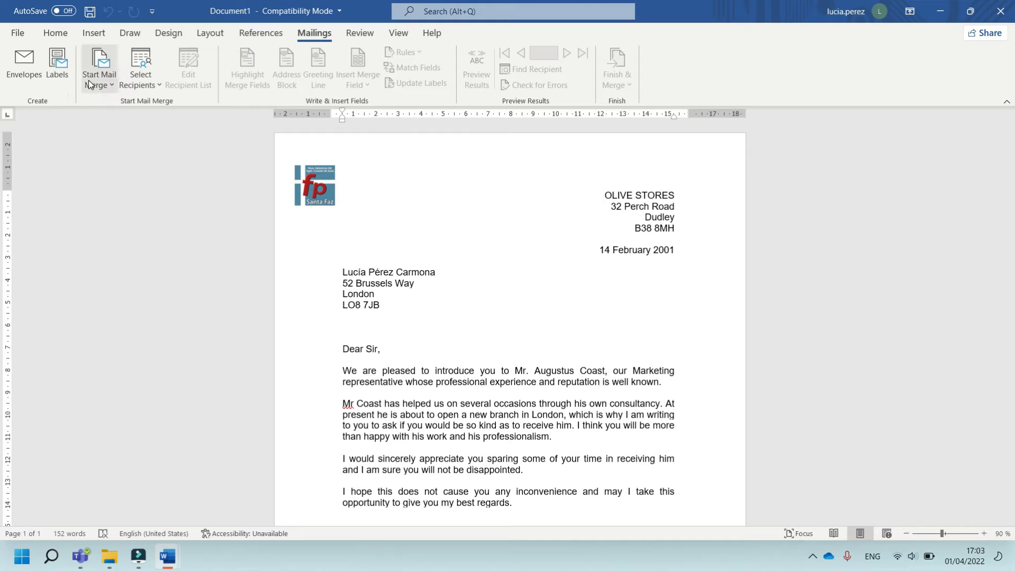
{"action": "left_click", "coordinate": [113, 86]}
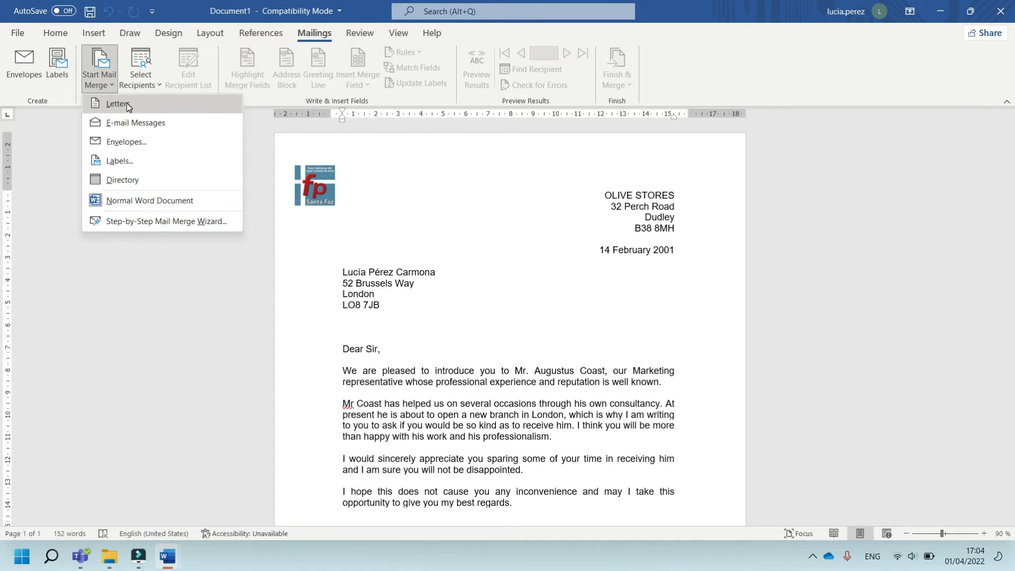
{"action": "left_click", "coordinate": [118, 104]}
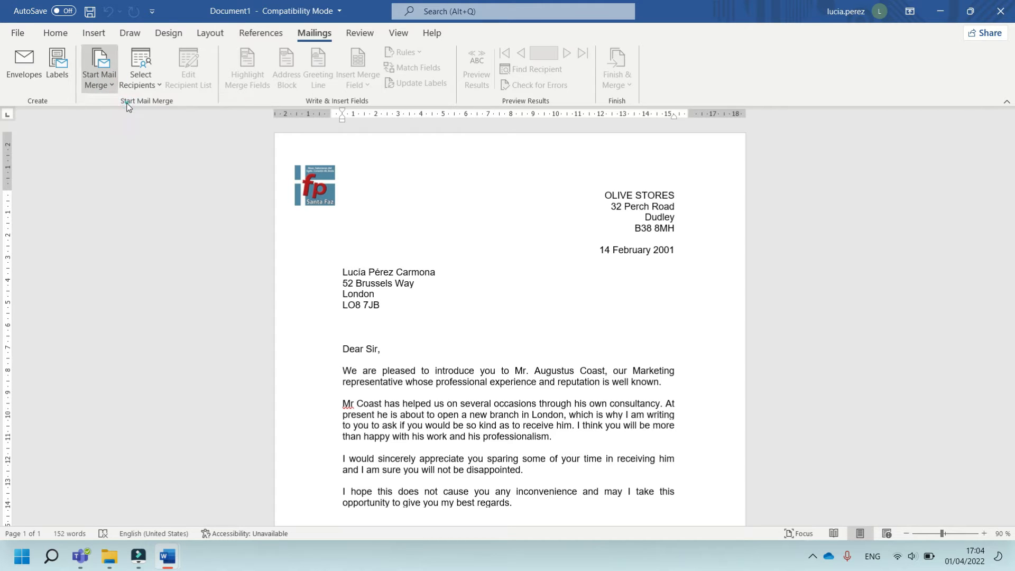
Use the existing list DB_Foreign_Customer.docx from 01_Mailings\01_Letters\01_Basic as the recipient data source
{"action": "left_click", "coordinate": [159, 88]}
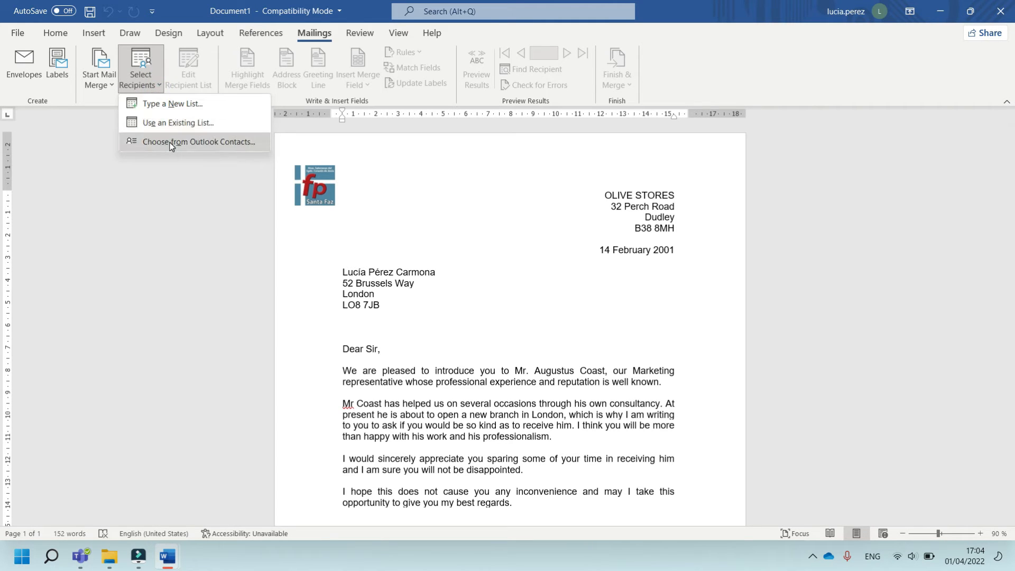
{"action": "left_click", "coordinate": [193, 123]}
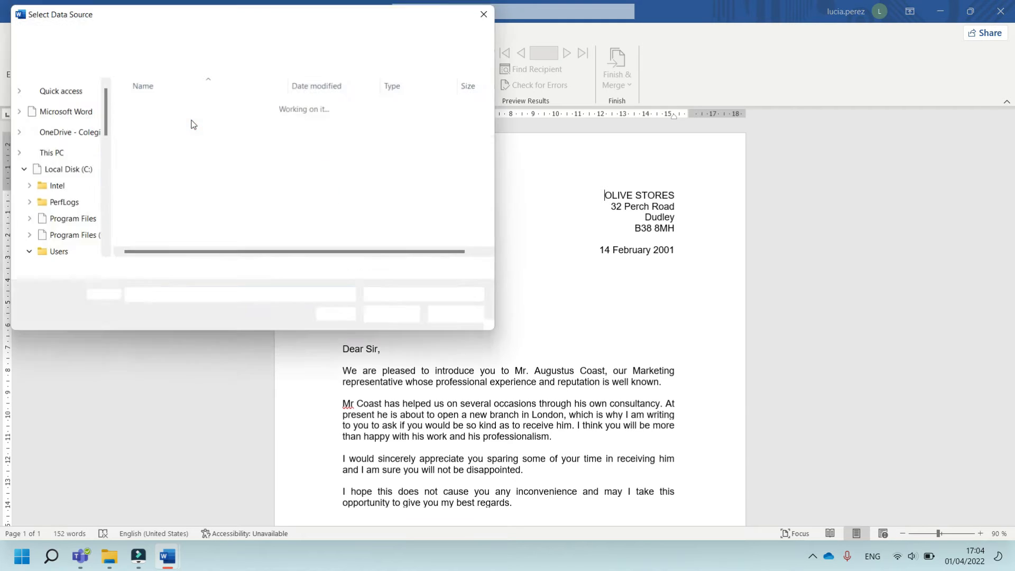
{"action": "left_click", "coordinate": [69, 204]}
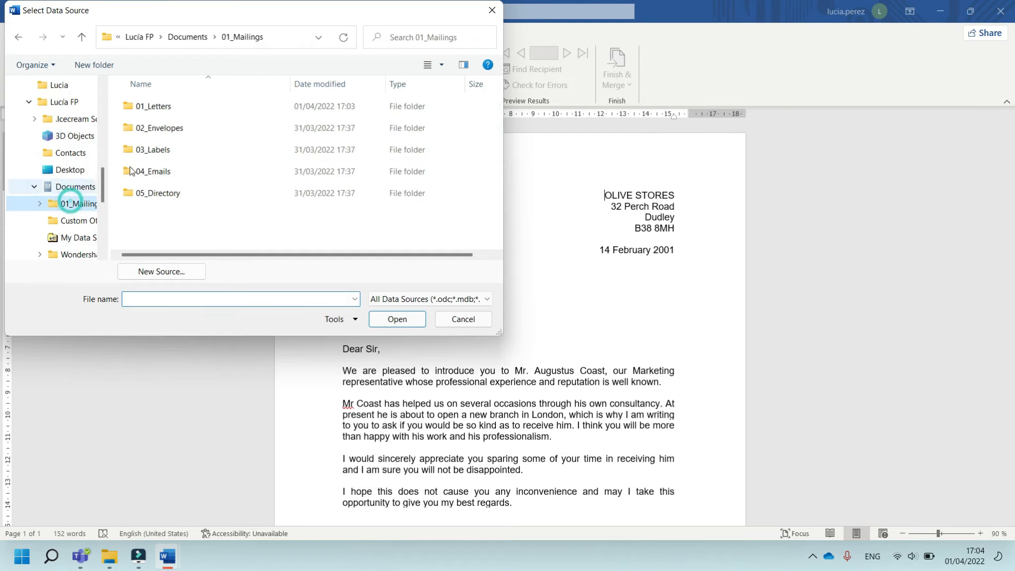
{"action": "double_click", "coordinate": [188, 109]}
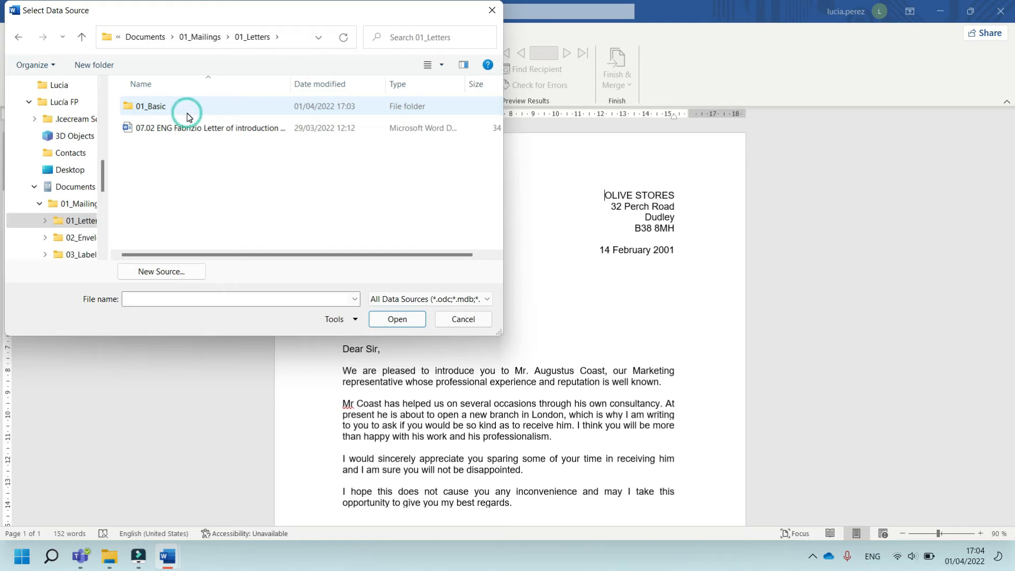
{"action": "double_click", "coordinate": [191, 107]}
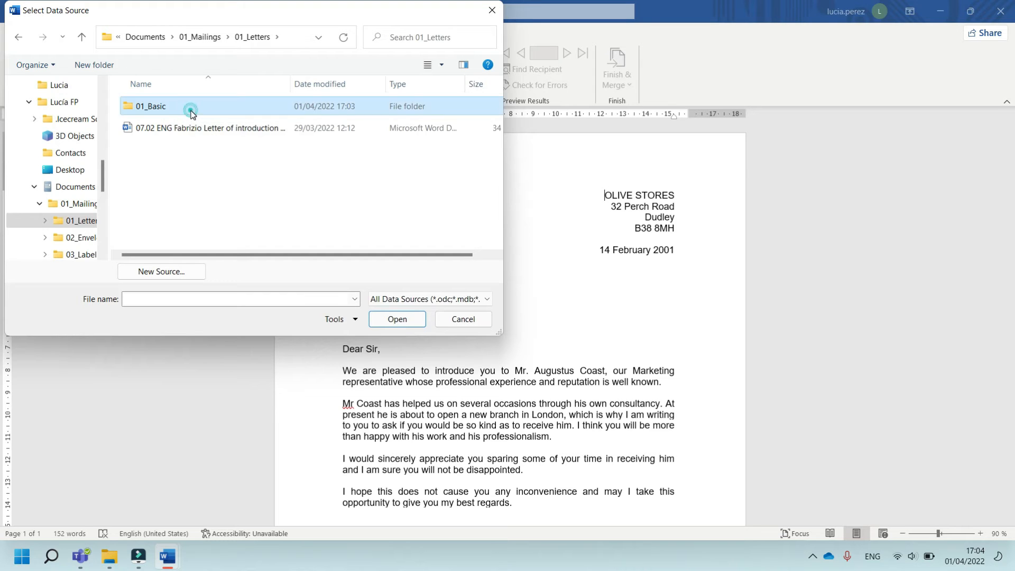
{"action": "left_click", "coordinate": [194, 107]}
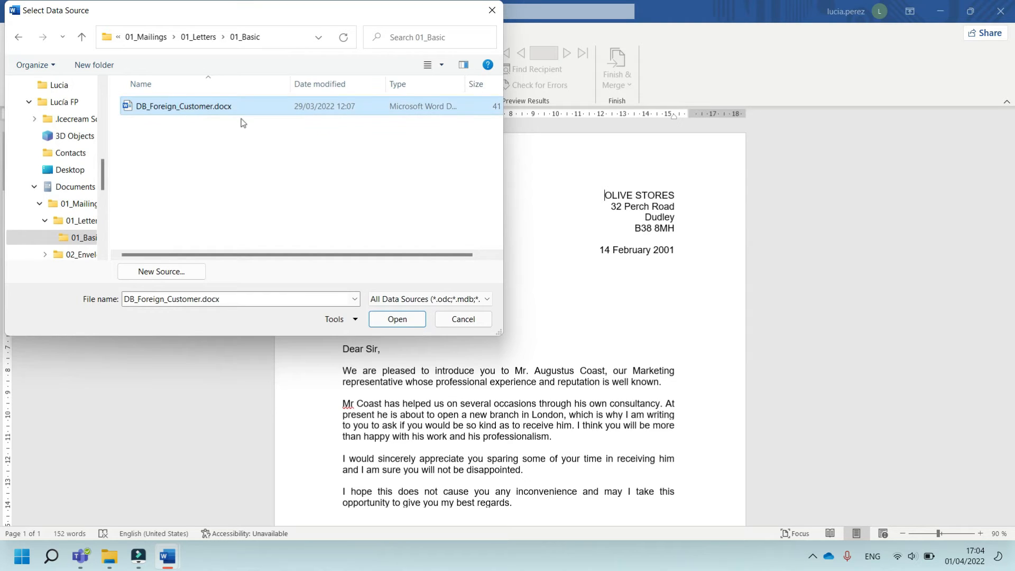
{"action": "left_click", "coordinate": [396, 319]}
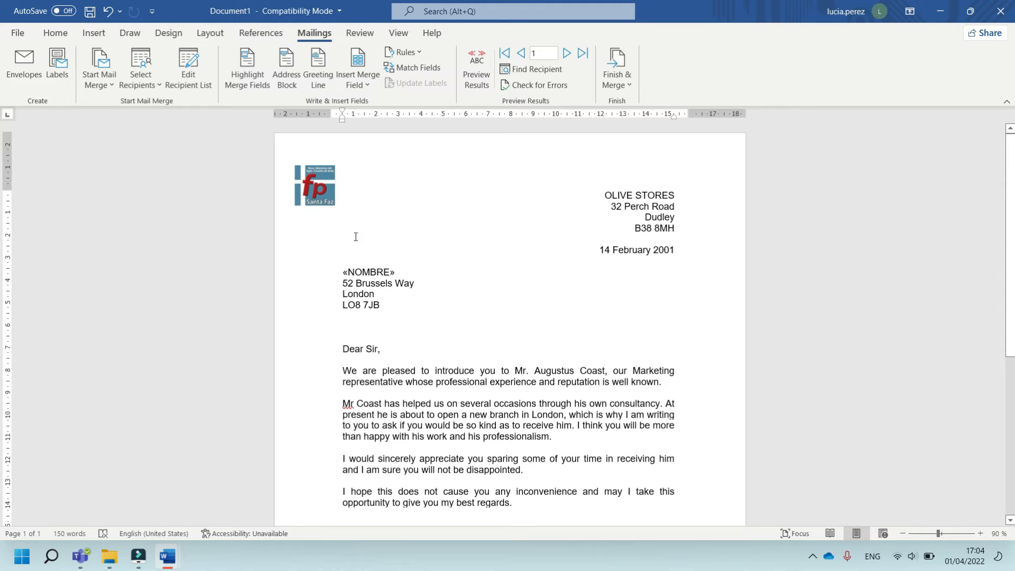
Inspect the available merge fields and toggle the merged results preview on and off
{"action": "left_click", "coordinate": [367, 85]}
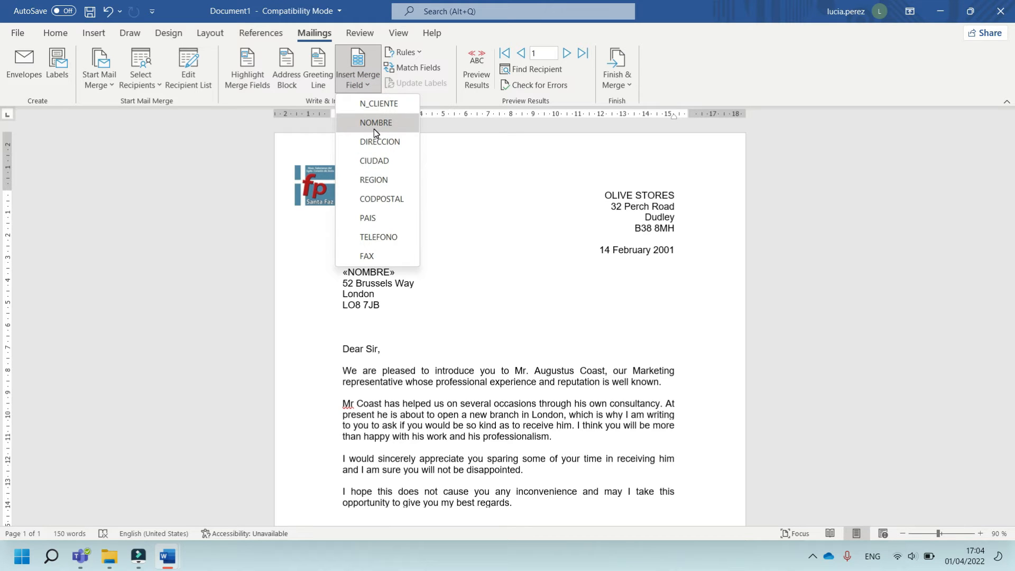
{"action": "left_click", "coordinate": [423, 270]}
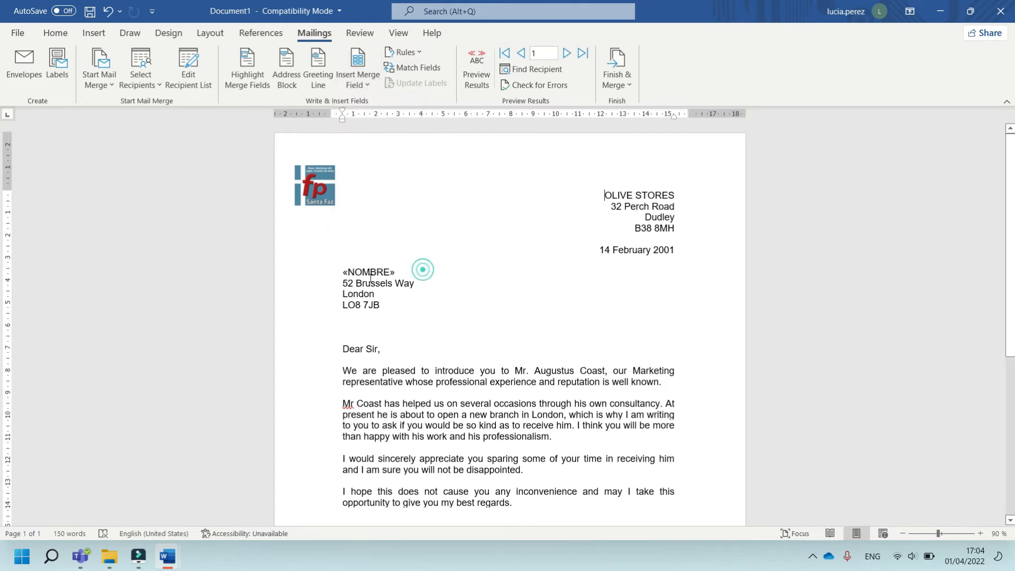
{"action": "left_click_drag", "start_coordinate": [418, 284], "coordinate": [343, 284]}
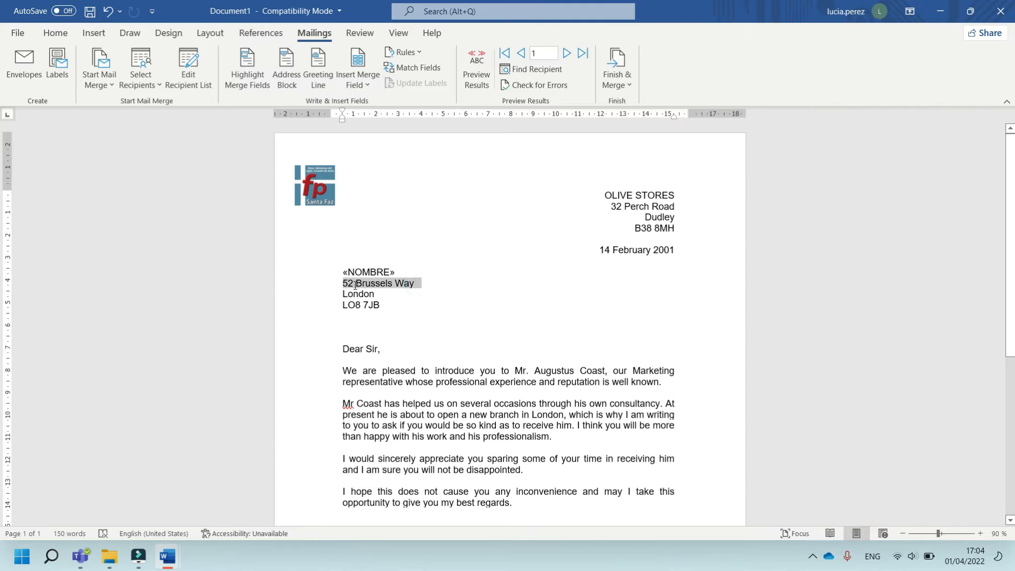
{"action": "left_click", "coordinate": [365, 283]}
{"action": "left_click", "coordinate": [486, 87]}
{"action": "left_click", "coordinate": [487, 88]}
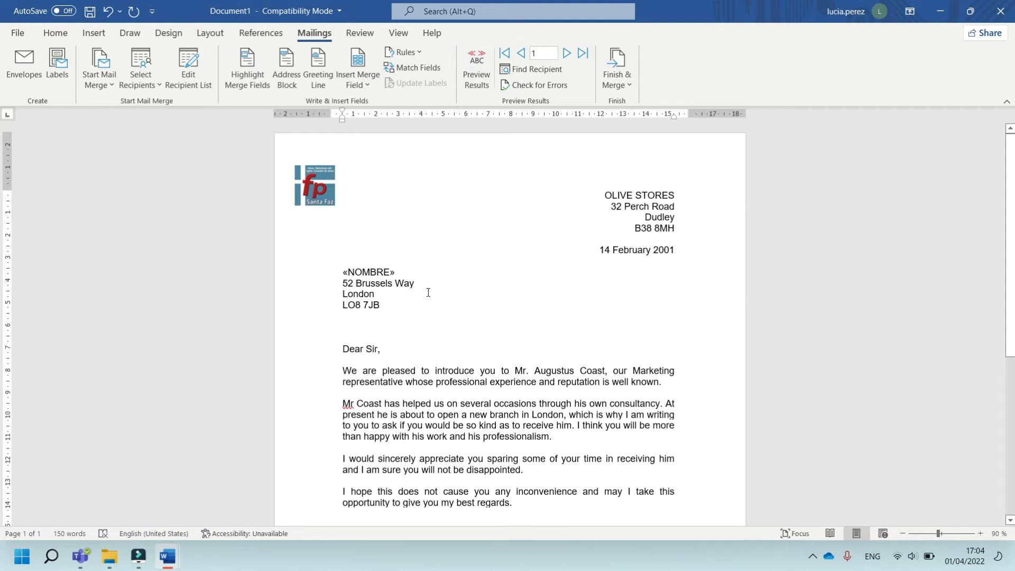
Delete the three fixed address lines beneath the «NOMBRE» field in the recipient block
{"action": "left_click_drag", "start_coordinate": [423, 284], "coordinate": [331, 272]}
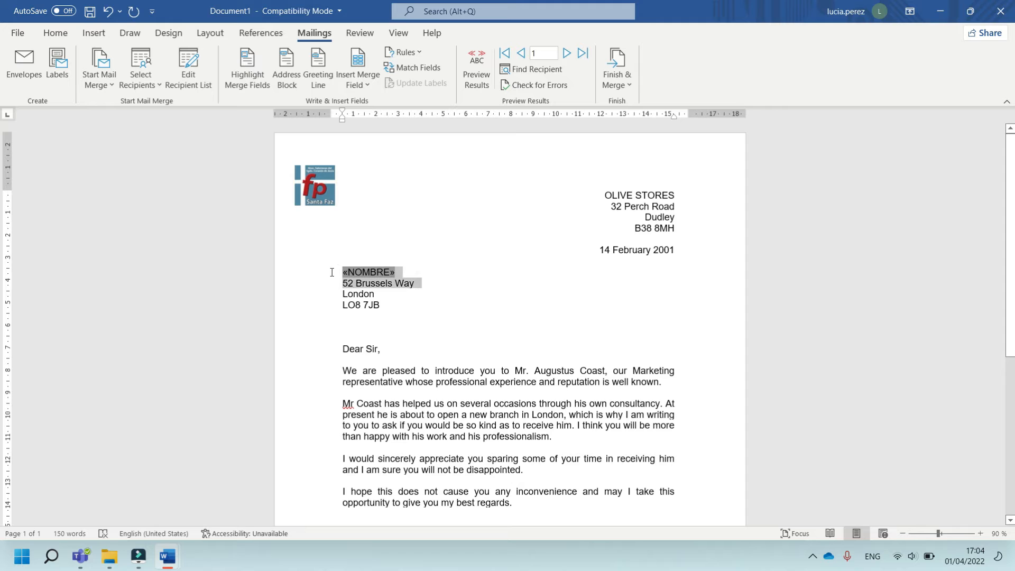
{"action": "left_click", "coordinate": [404, 311]}
{"action": "left_click_drag", "start_coordinate": [386, 308], "coordinate": [337, 282]}
{"action": "key", "text": "Delete"}
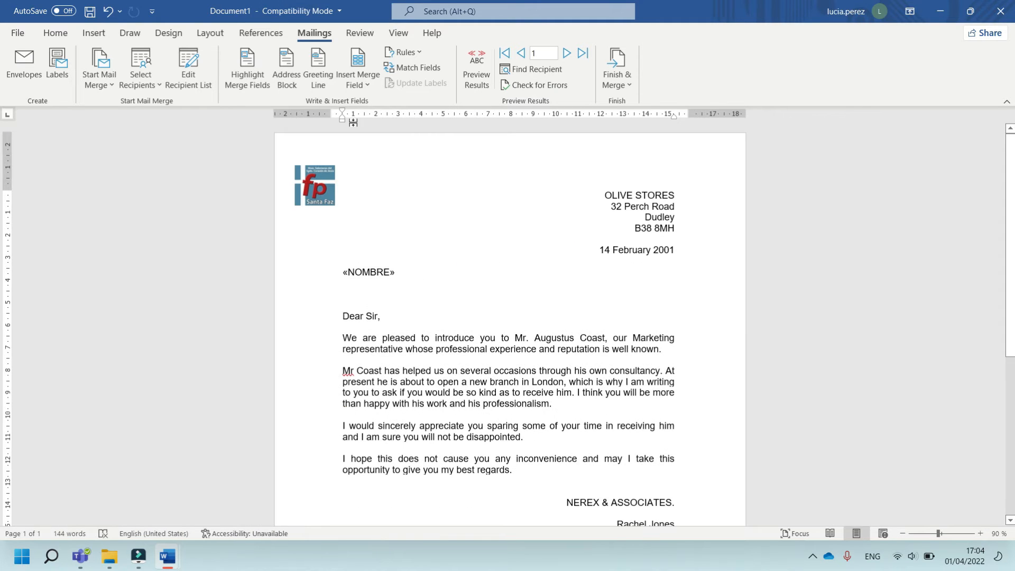
Insert the DIRECCION, CIUDAD and PAIS merge fields on separate lines beneath the «NOMBRE» field
{"action": "left_click", "coordinate": [366, 86]}
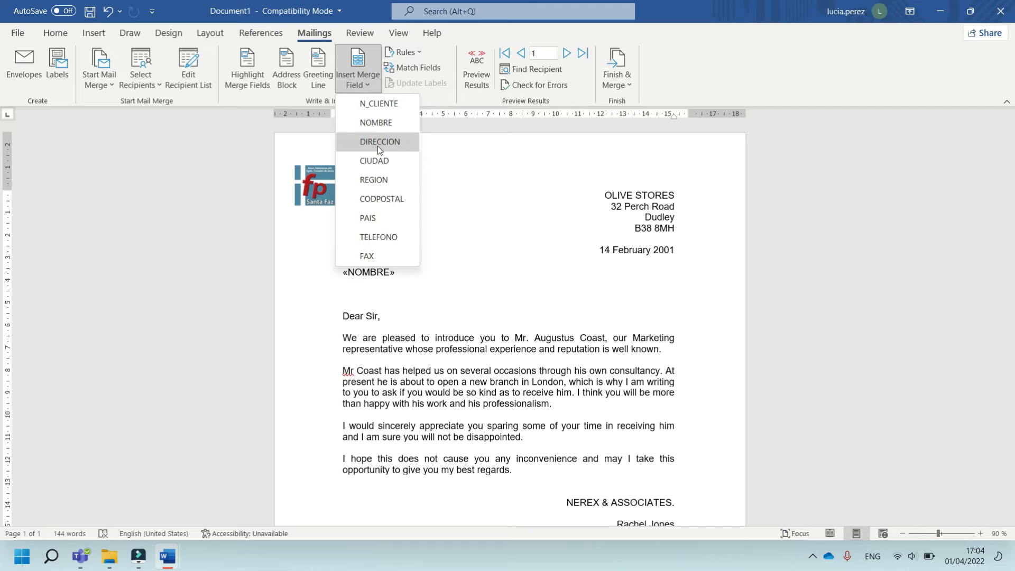
{"action": "left_click", "coordinate": [377, 144]}
{"action": "key", "text": "Return"}
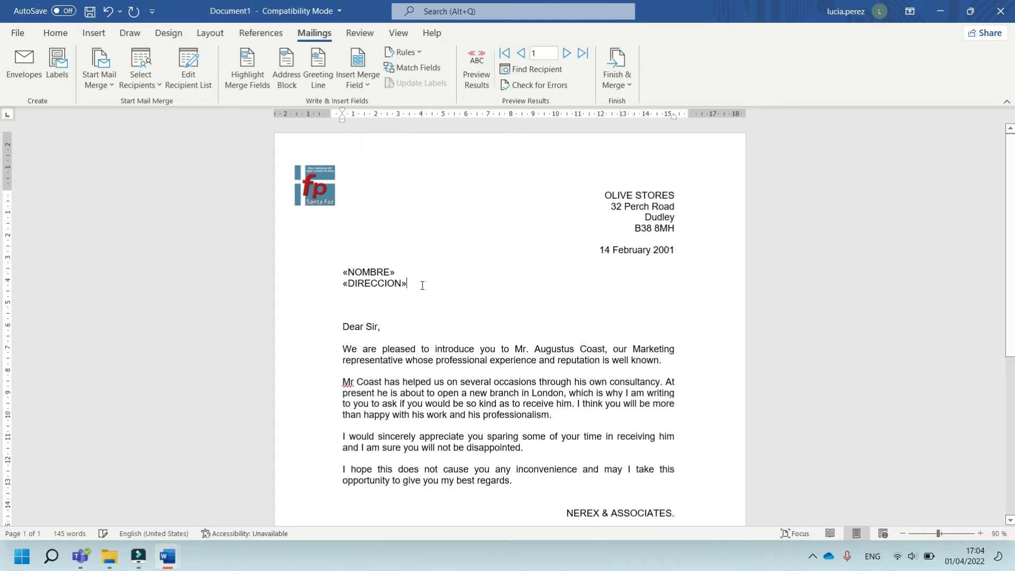
{"action": "left_click", "coordinate": [369, 82]}
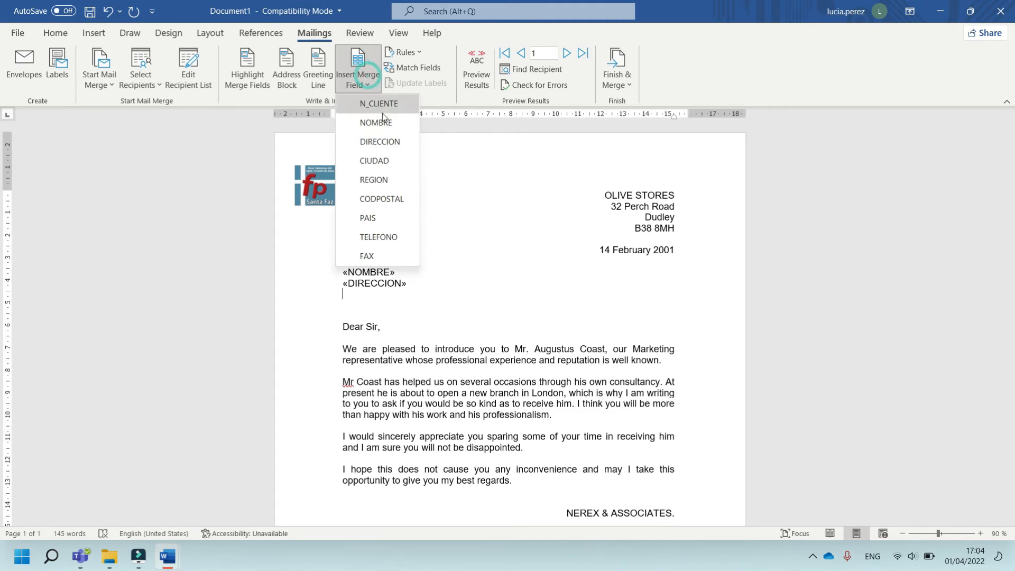
{"action": "left_click", "coordinate": [364, 162]}
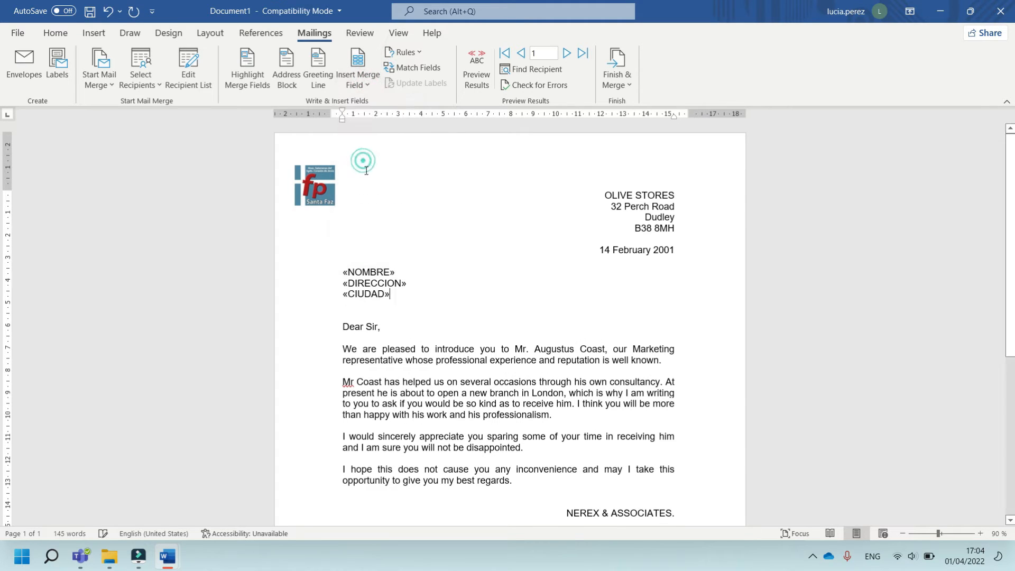
{"action": "left_click", "coordinate": [370, 86]}
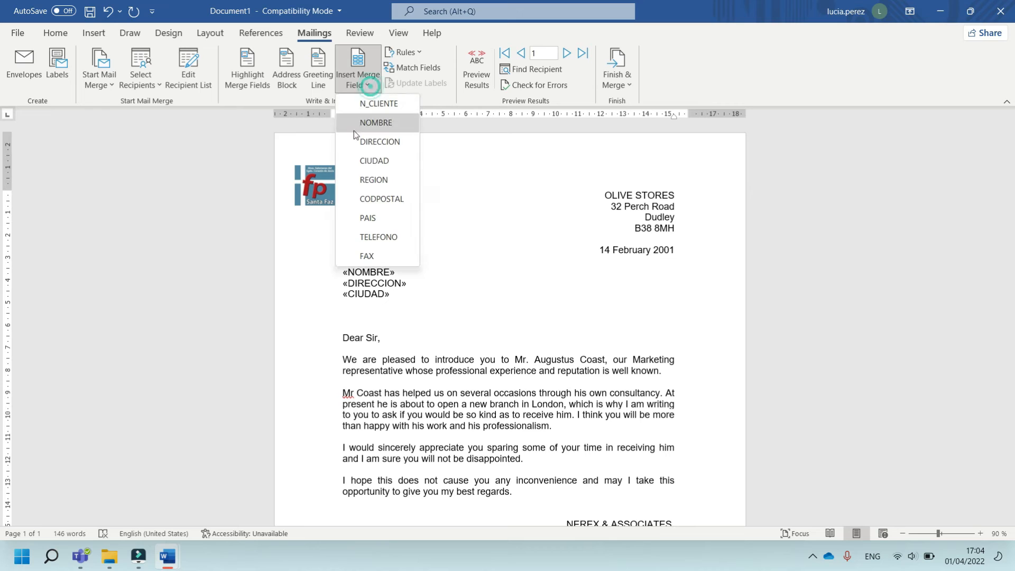
{"action": "left_click", "coordinate": [375, 218]}
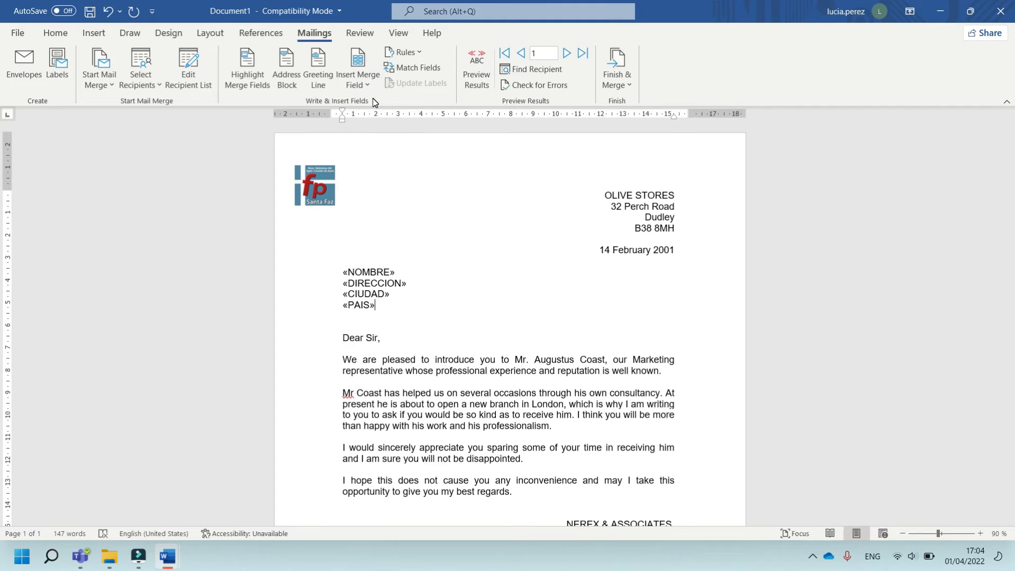
Turn on the merged results preview and select the recipient address block
{"action": "left_click", "coordinate": [481, 62]}
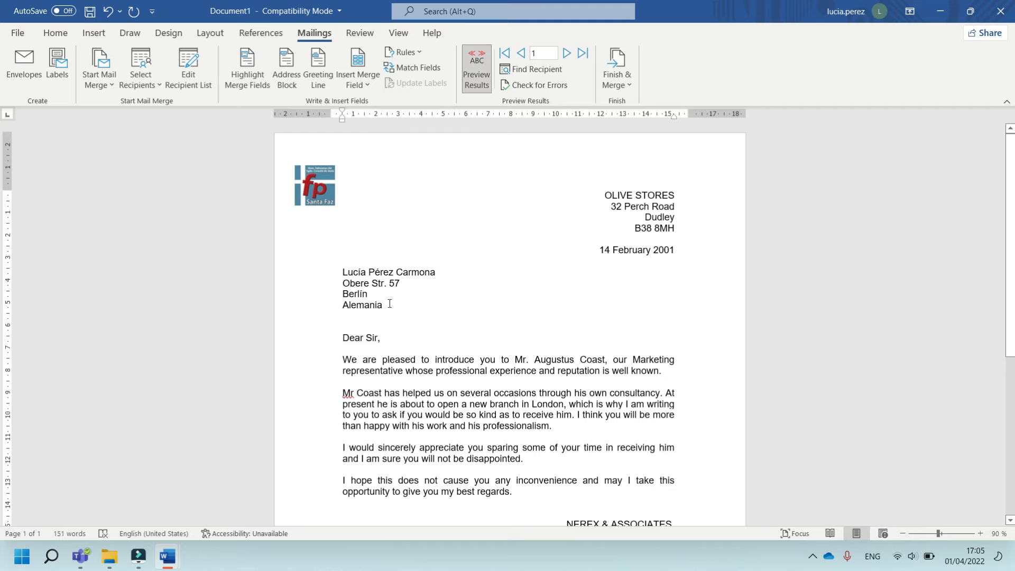
{"action": "left_click_drag", "start_coordinate": [385, 295], "coordinate": [336, 272]}
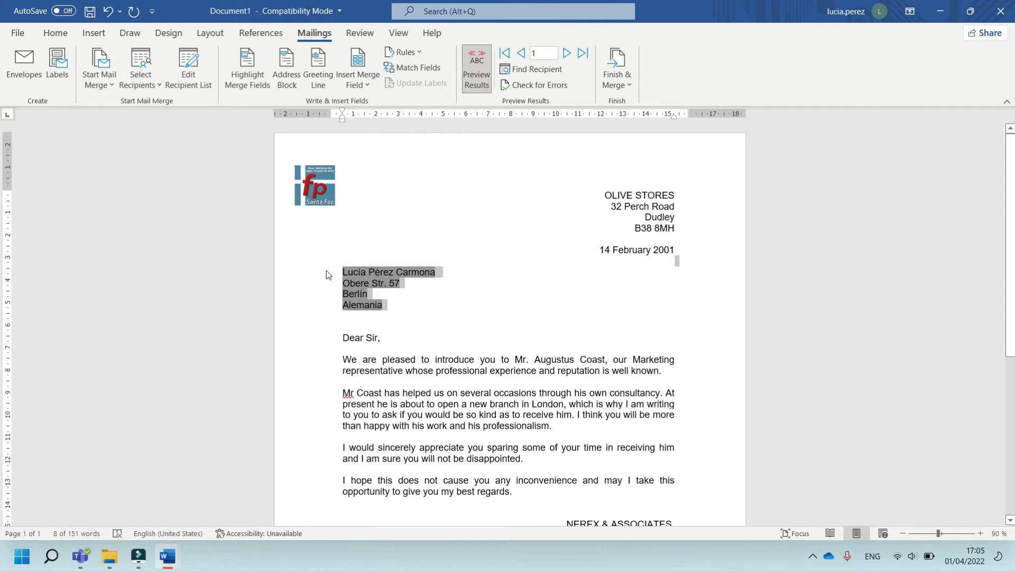
Open DB_Foreign_Customer.docx from the 01_Basic folder to compare it with the preview, and return to the letter
{"action": "left_click", "coordinate": [109, 556]}
{"action": "double_click", "coordinate": [176, 126]}
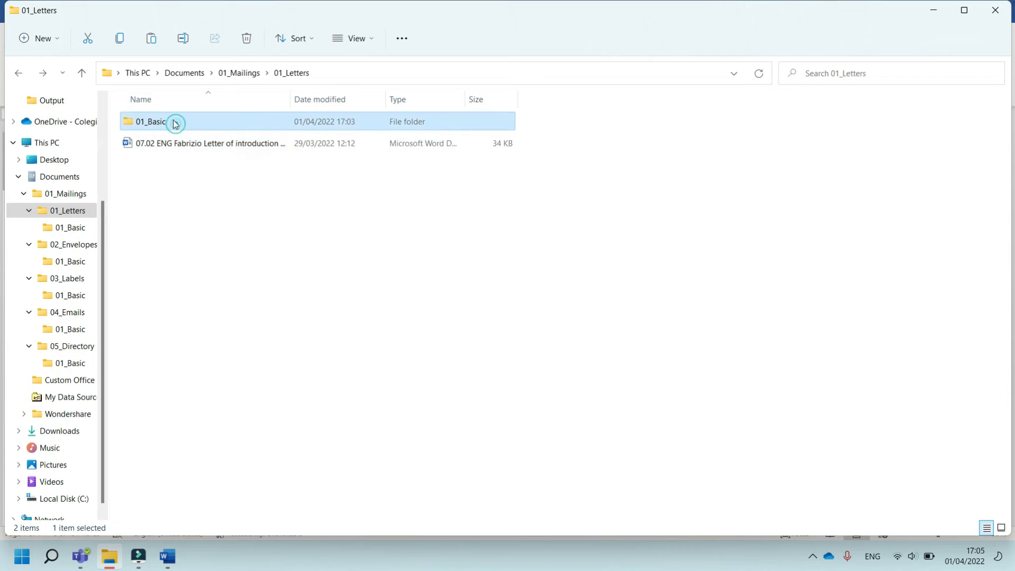
{"action": "left_click", "coordinate": [187, 126]}
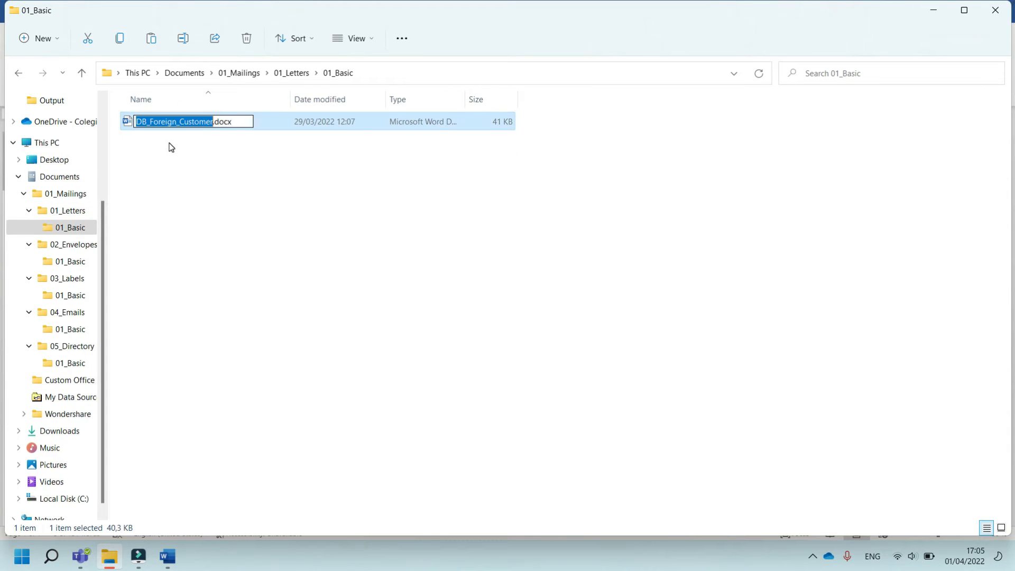
{"action": "left_click", "coordinate": [243, 195]}
{"action": "double_click", "coordinate": [271, 124]}
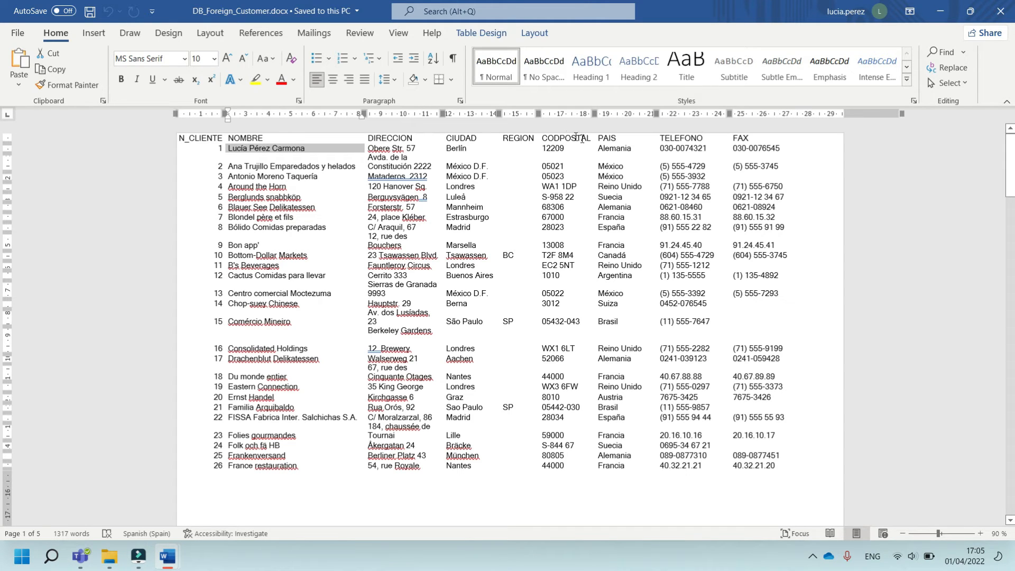
{"action": "left_click", "coordinate": [167, 556]}
{"action": "left_click", "coordinate": [176, 501]}
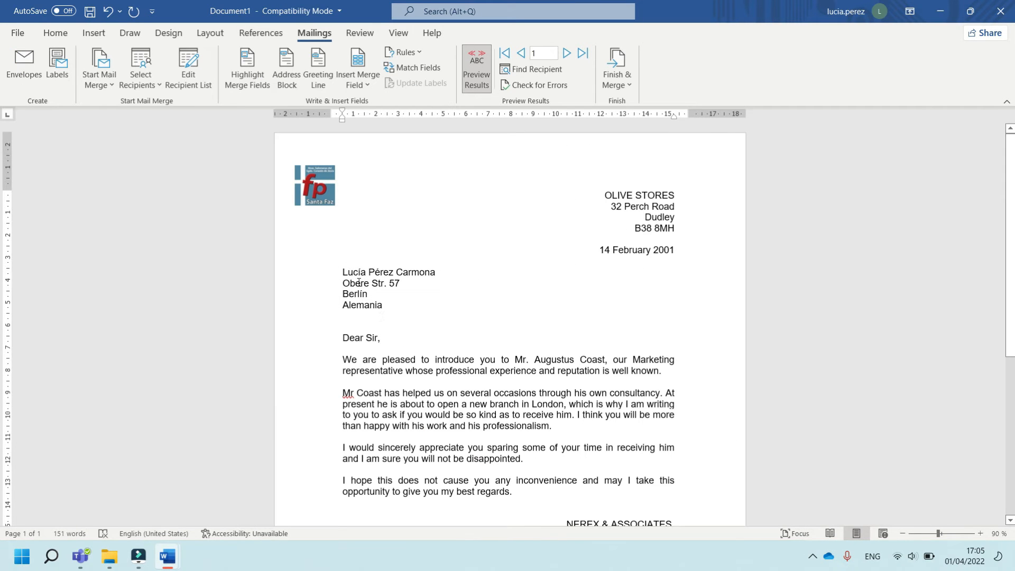
{"action": "left_click", "coordinate": [384, 304]}
{"action": "scroll", "coordinate": [415, 316], "scroll_direction": "down", "scroll_amount": 4}
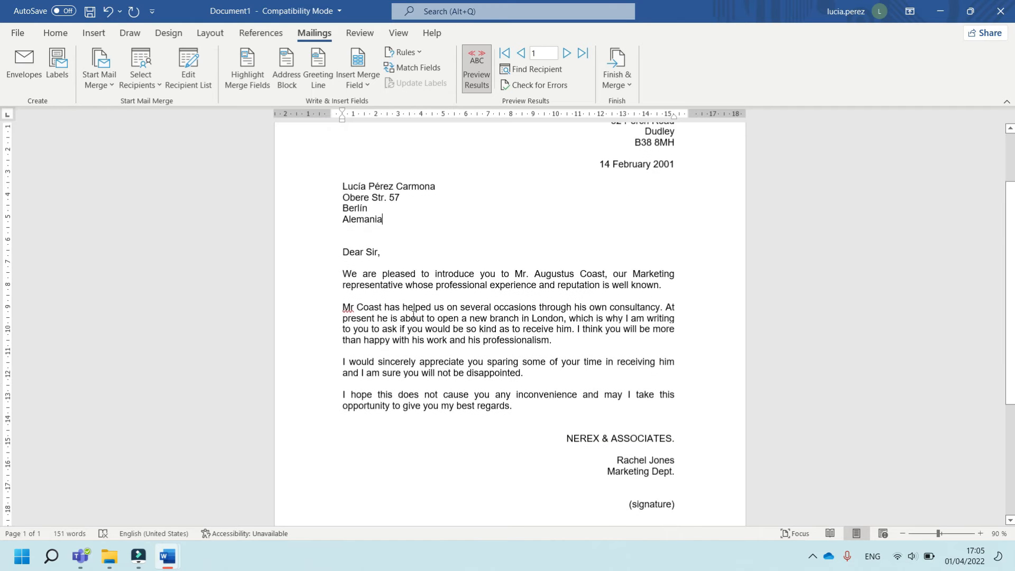
{"action": "scroll", "coordinate": [442, 341], "scroll_direction": "up", "scroll_amount": 4}
{"action": "scroll", "coordinate": [483, 280], "scroll_direction": "down", "scroll_amount": 3}
{"action": "scroll", "coordinate": [402, 168], "scroll_direction": "up", "scroll_amount": 3}
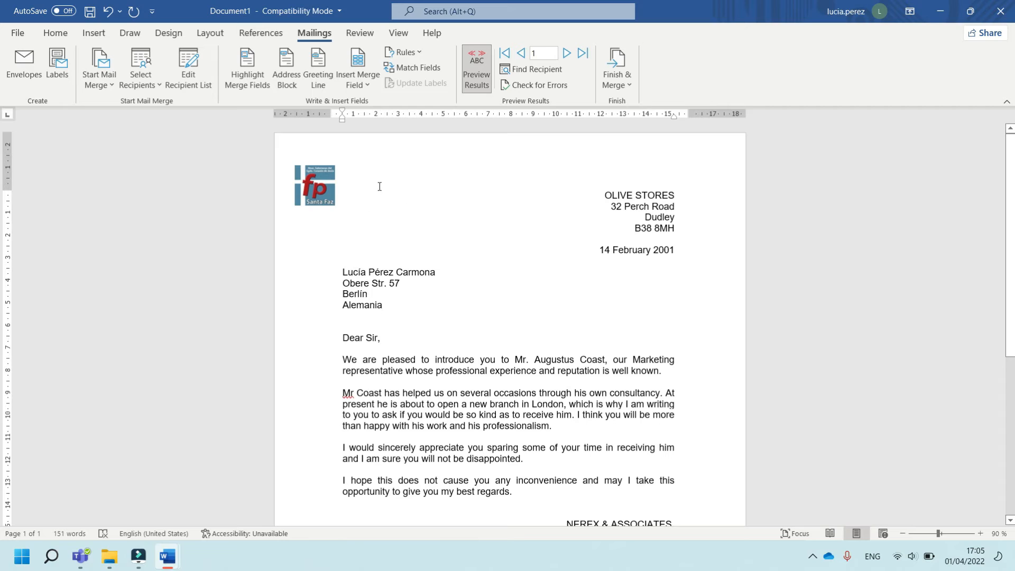
{"action": "left_click", "coordinate": [319, 185]}
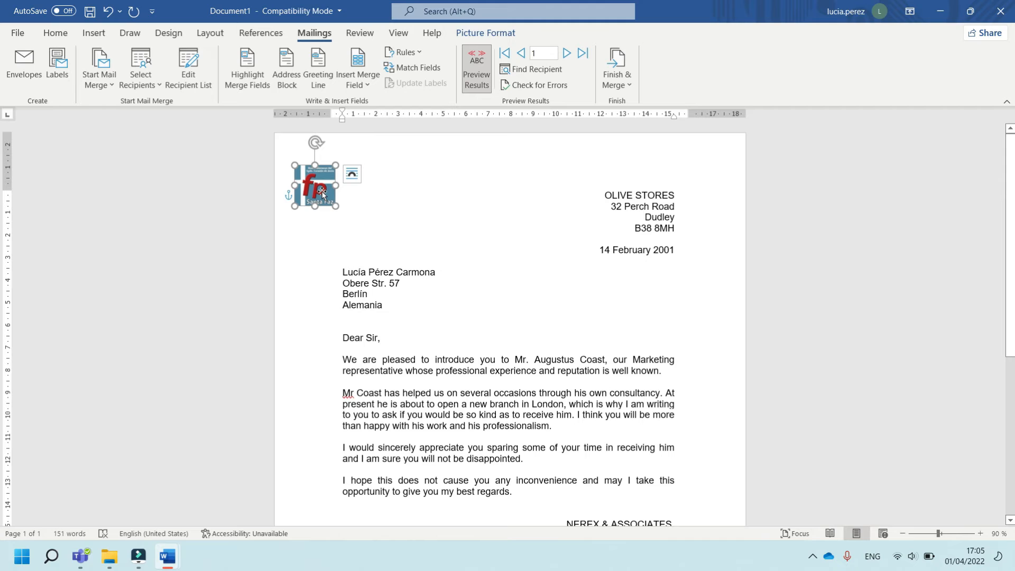
{"action": "left_click", "coordinate": [340, 220]}
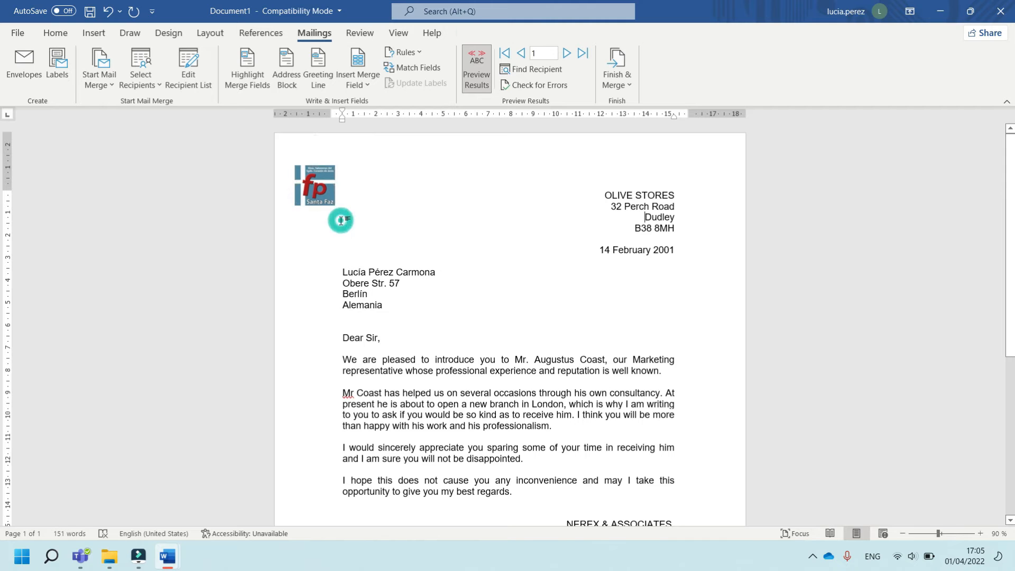
{"action": "left_click", "coordinate": [331, 196]}
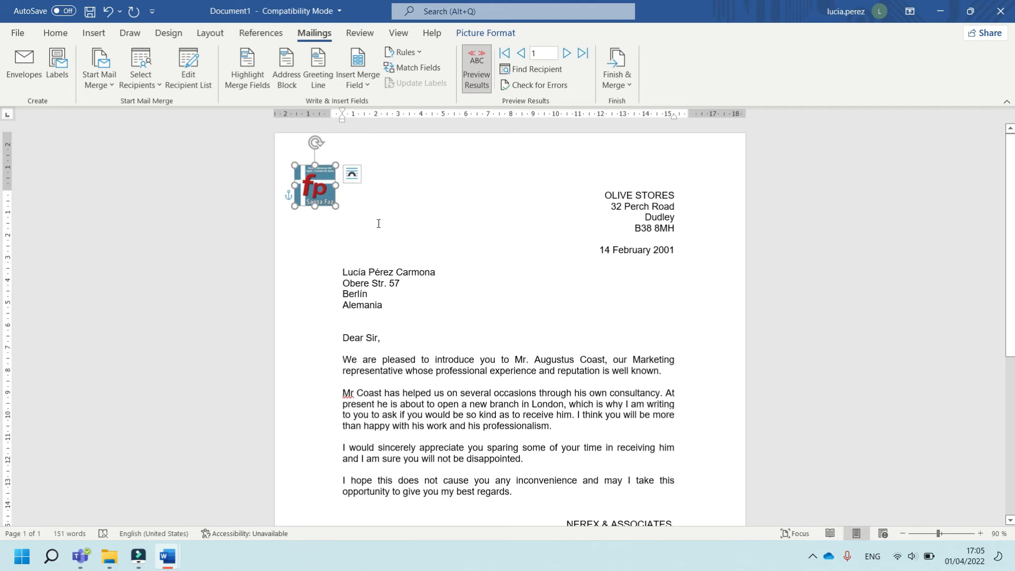
{"action": "left_click", "coordinate": [105, 34]}
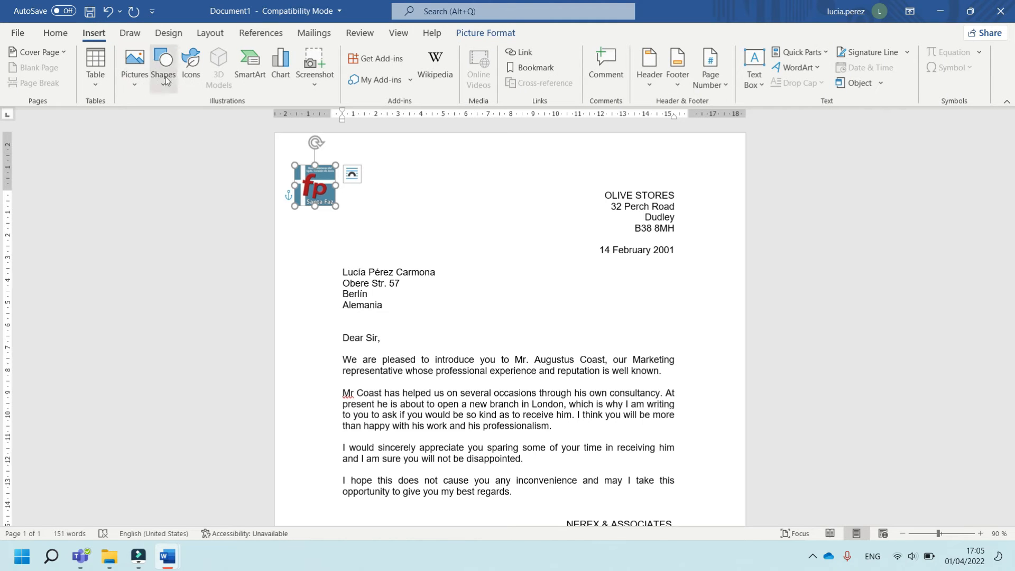
{"action": "left_click", "coordinate": [140, 89]}
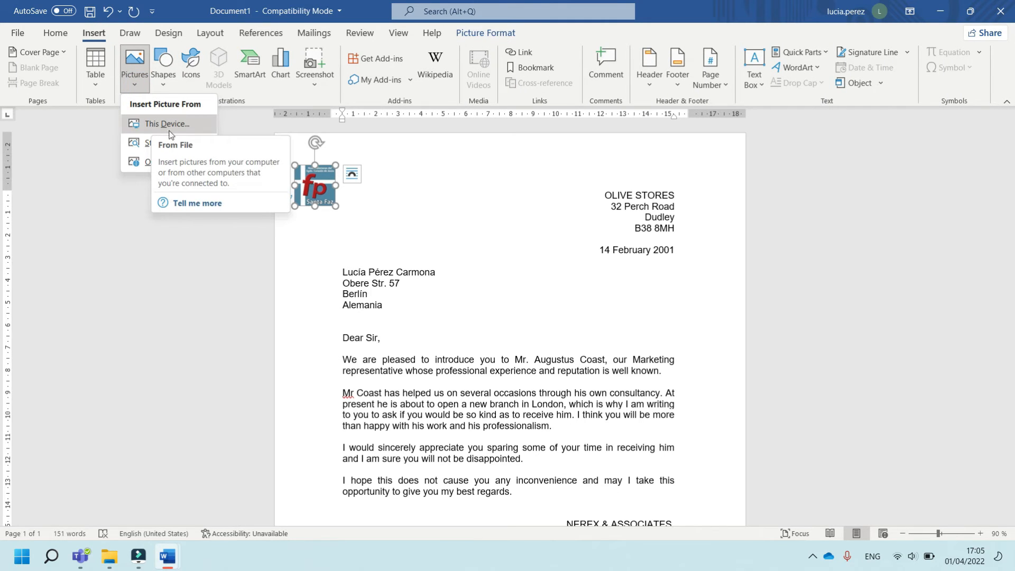
{"action": "left_click", "coordinate": [363, 227]}
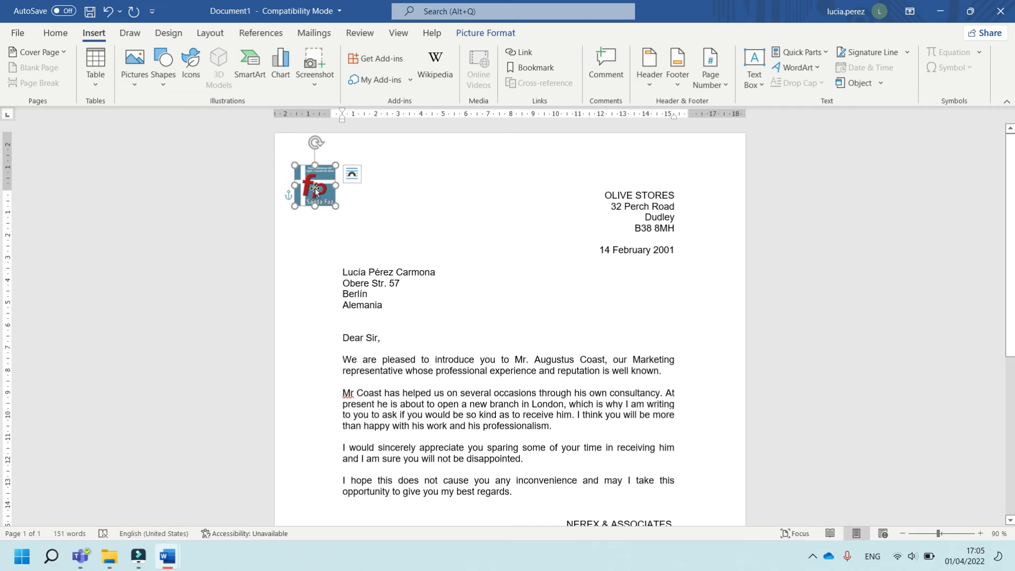
{"action": "left_click", "coordinate": [489, 33]}
{"action": "left_click", "coordinate": [703, 74]}
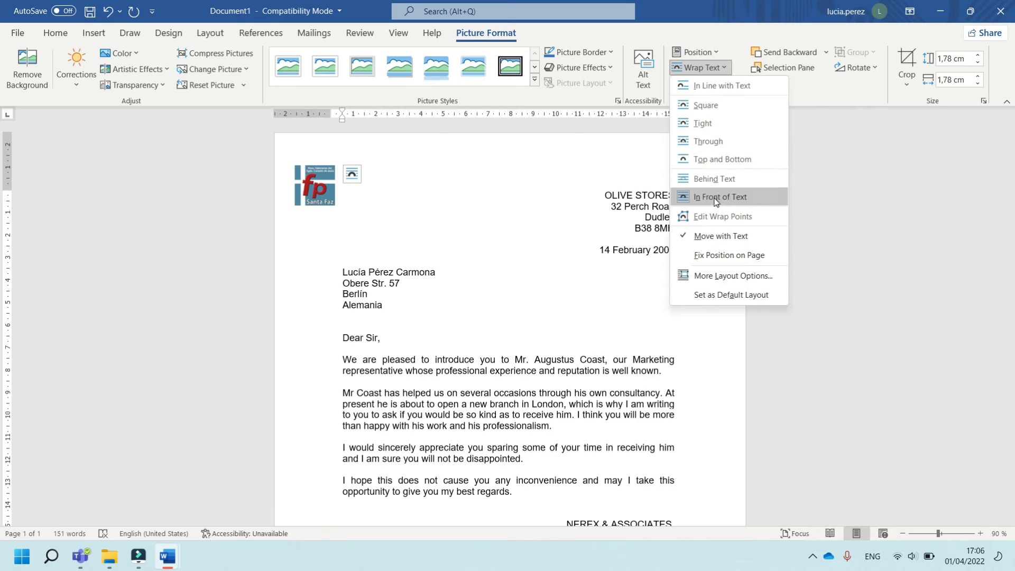
{"action": "left_click", "coordinate": [458, 312]}
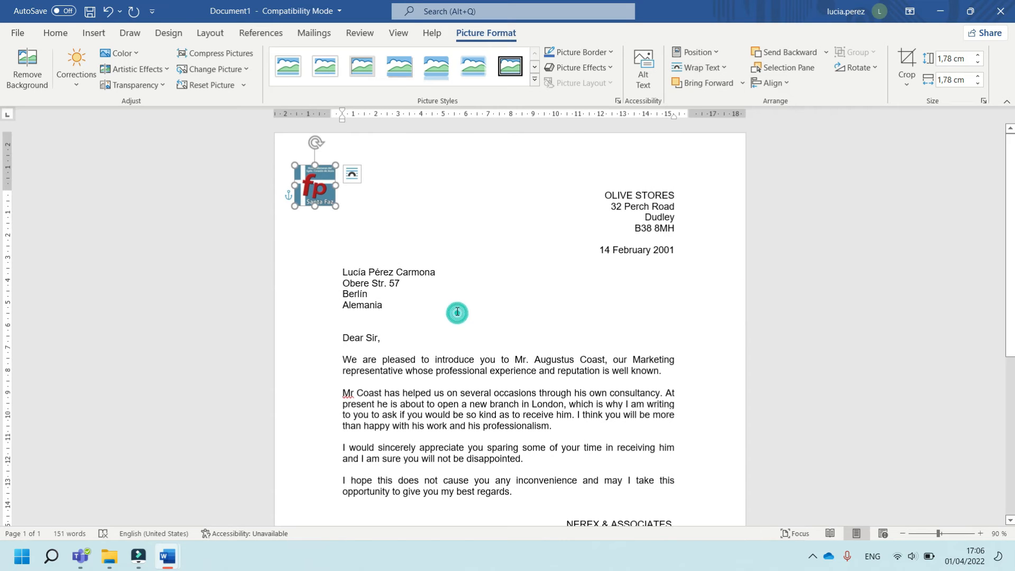
{"action": "triple_click", "coordinate": [371, 271]}
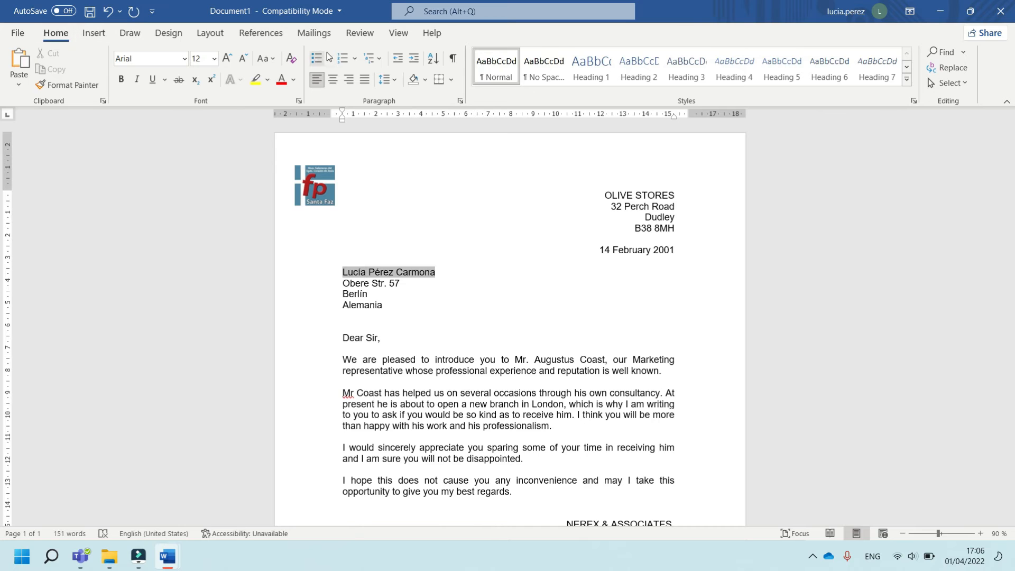
{"action": "left_click", "coordinate": [319, 32]}
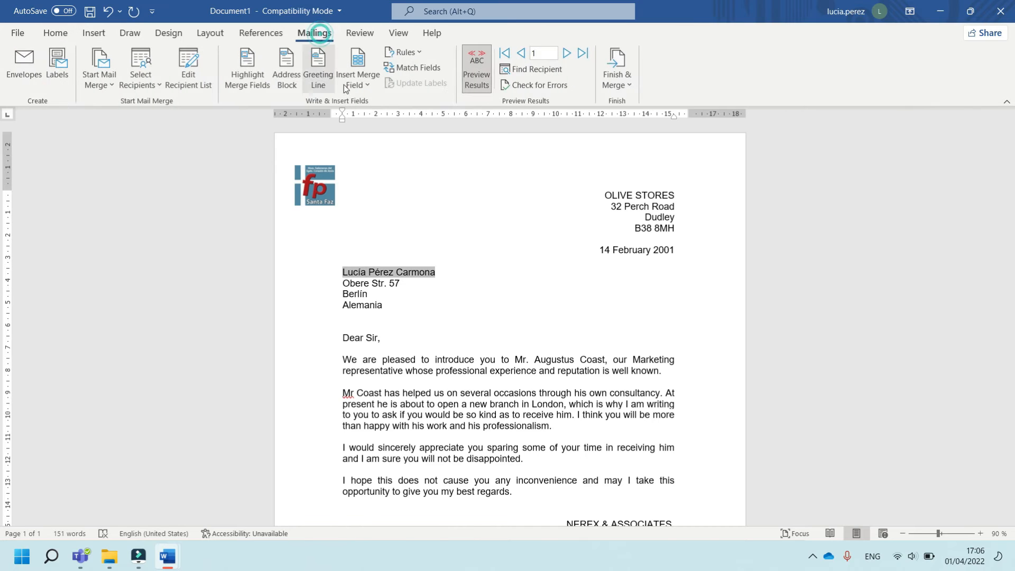
{"action": "left_click", "coordinate": [415, 314]}
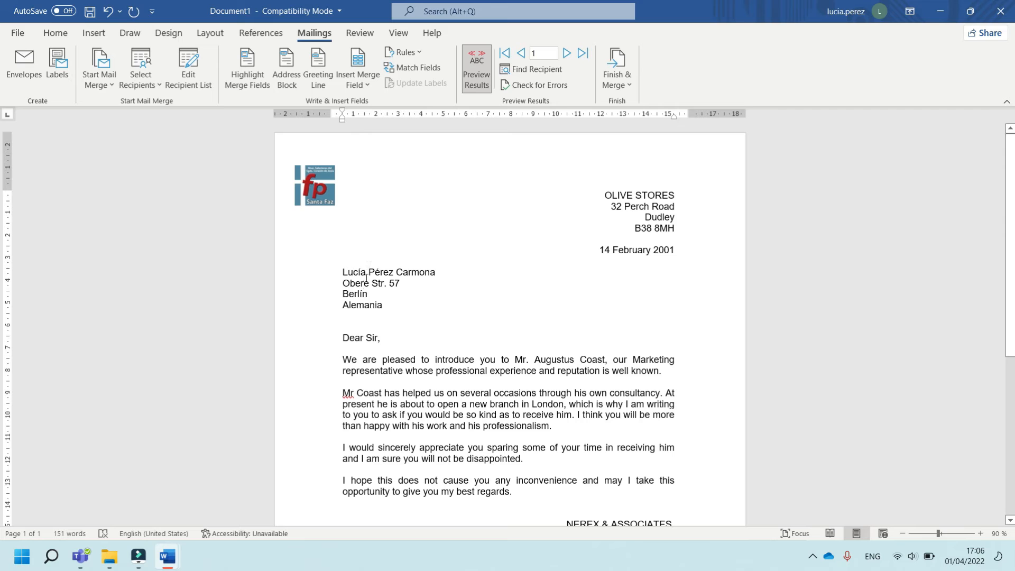
Step through the previewed recipient records, return to the first one, and review the whole letter
{"action": "left_click", "coordinate": [567, 54]}
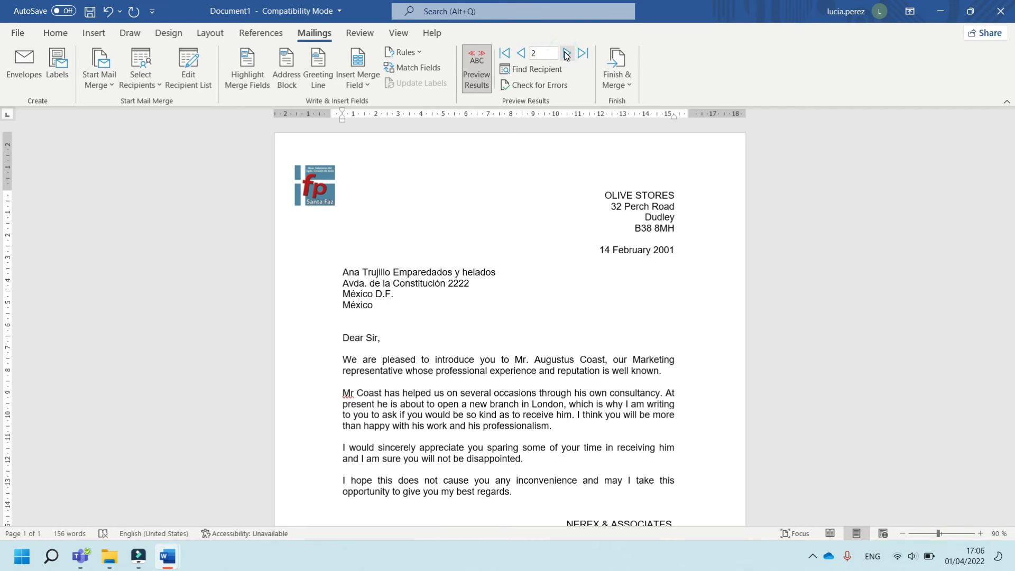
{"action": "left_click", "coordinate": [567, 54]}
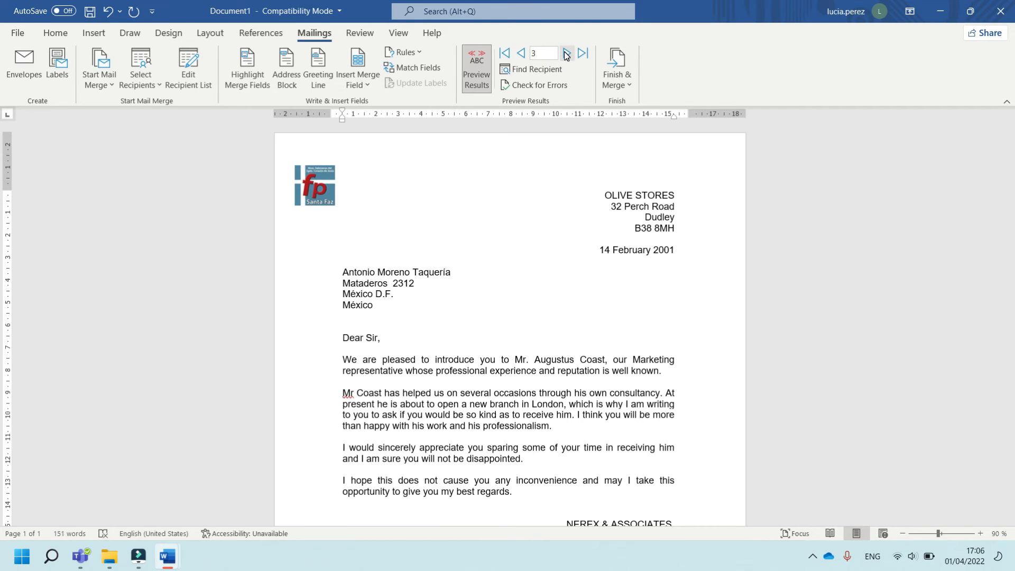
{"action": "left_click", "coordinate": [567, 54]}
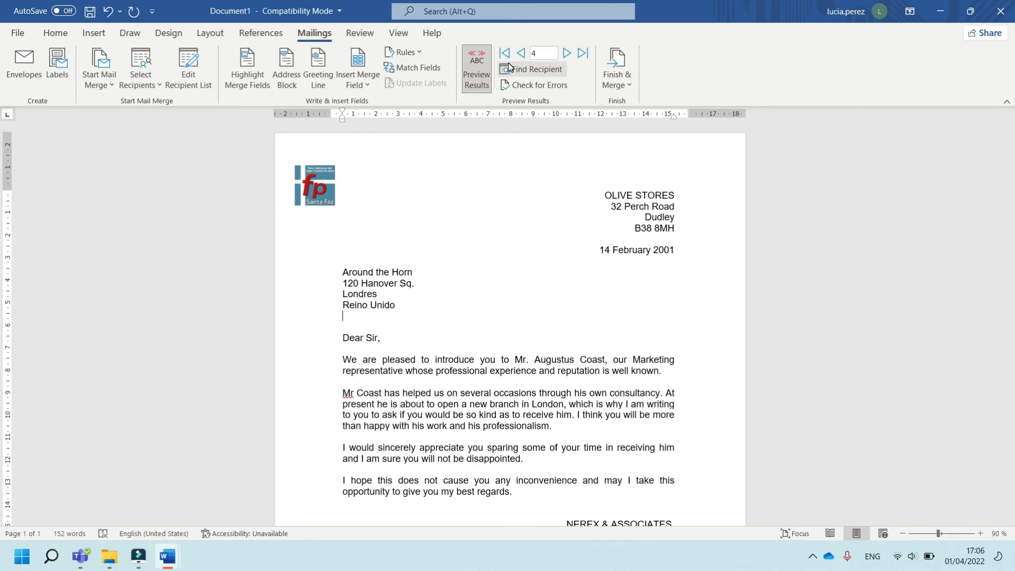
{"action": "left_click", "coordinate": [521, 54]}
{"action": "left_click", "coordinate": [522, 54]}
{"action": "left_click", "coordinate": [521, 53]}
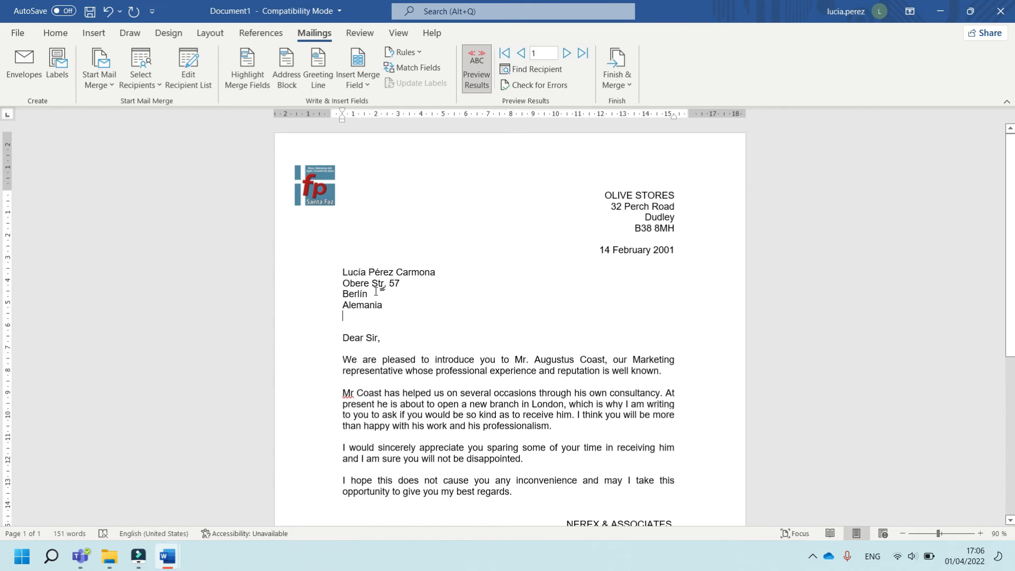
{"action": "scroll", "coordinate": [531, 341], "scroll_direction": "down", "scroll_amount": 3}
{"action": "scroll", "coordinate": [531, 342], "scroll_direction": "down", "scroll_amount": 5}
{"action": "scroll", "coordinate": [515, 351], "scroll_direction": "up", "scroll_amount": 8}
{"action": "scroll", "coordinate": [395, 336], "scroll_direction": "down", "scroll_amount": 10}
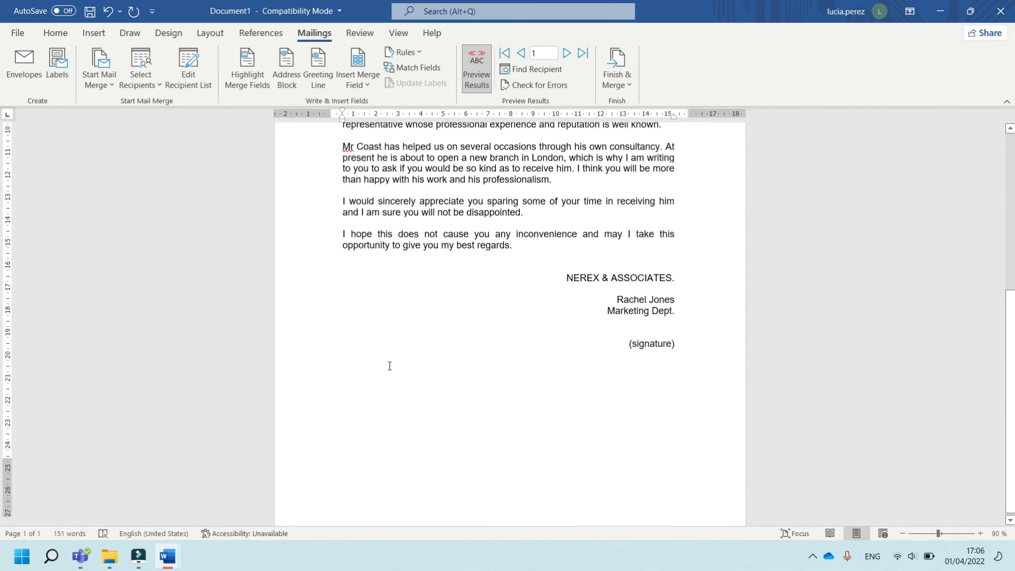
{"action": "scroll", "coordinate": [390, 365], "scroll_direction": "up", "scroll_amount": 10}
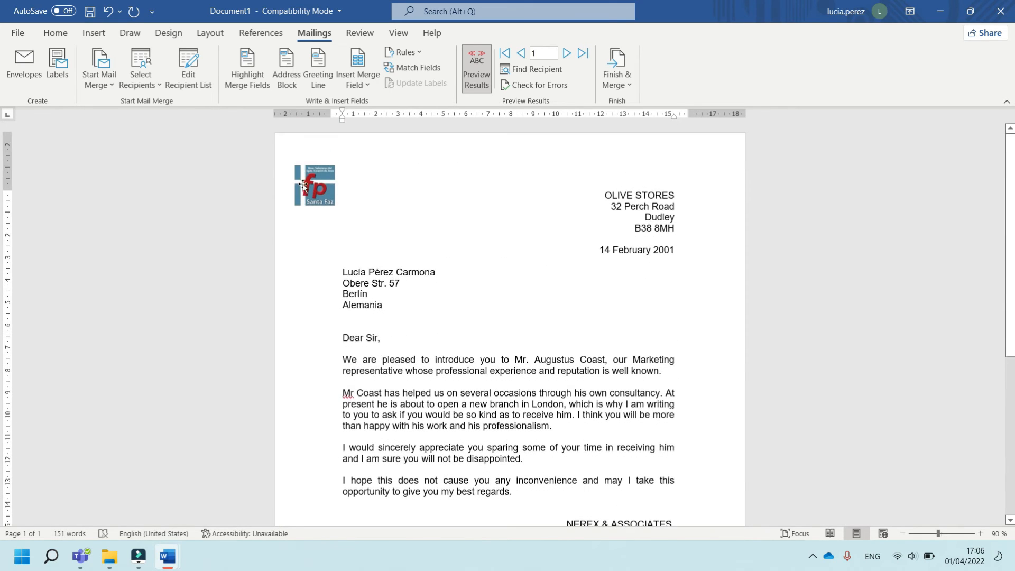
Save the letter in the 01_Basic folder as MD_07.02.Letters All customers.docx, accepting the upgrade to the newest file format
{"action": "left_click", "coordinate": [21, 34]}
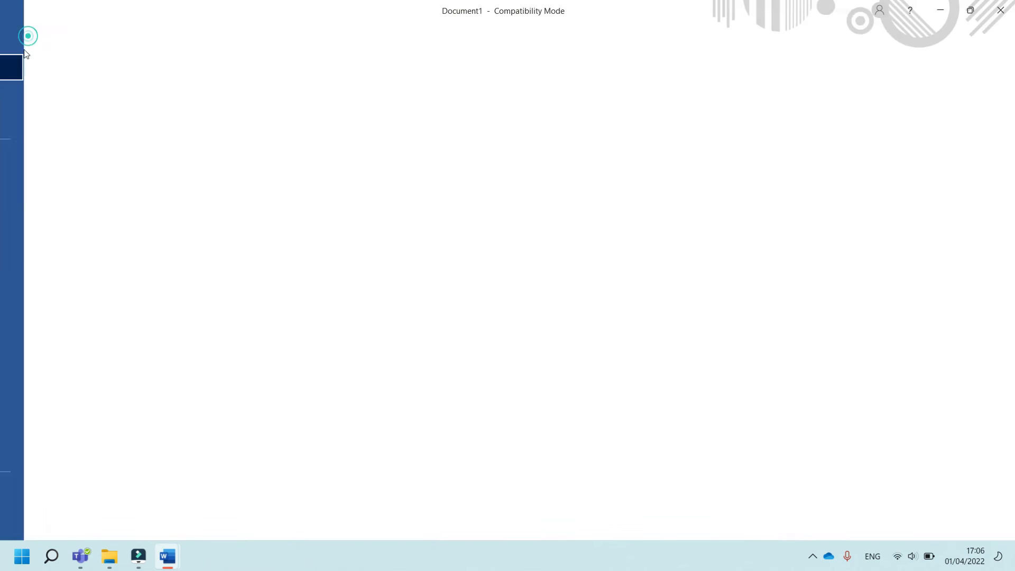
{"action": "left_click", "coordinate": [40, 211]}
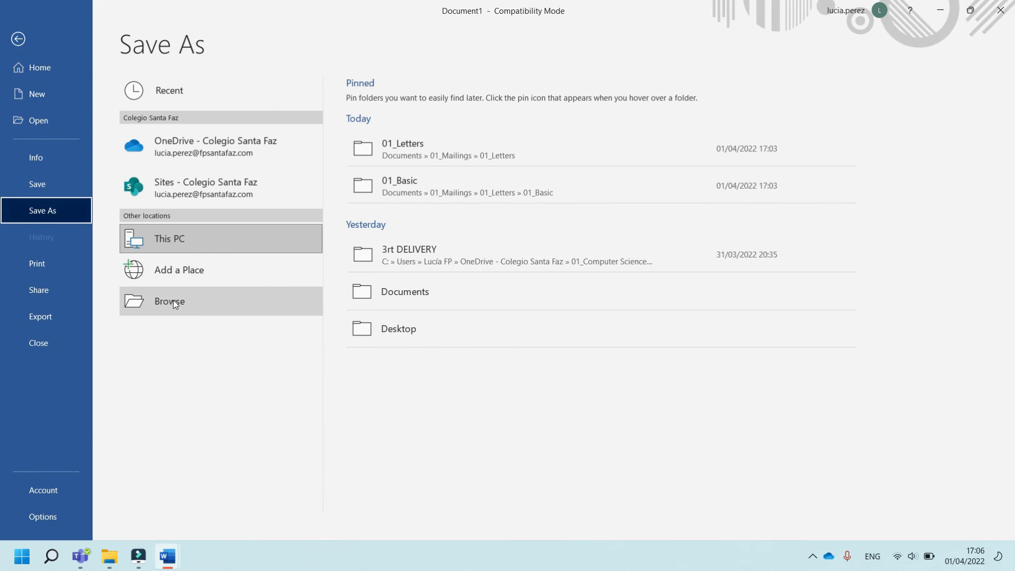
{"action": "left_click", "coordinate": [173, 303]}
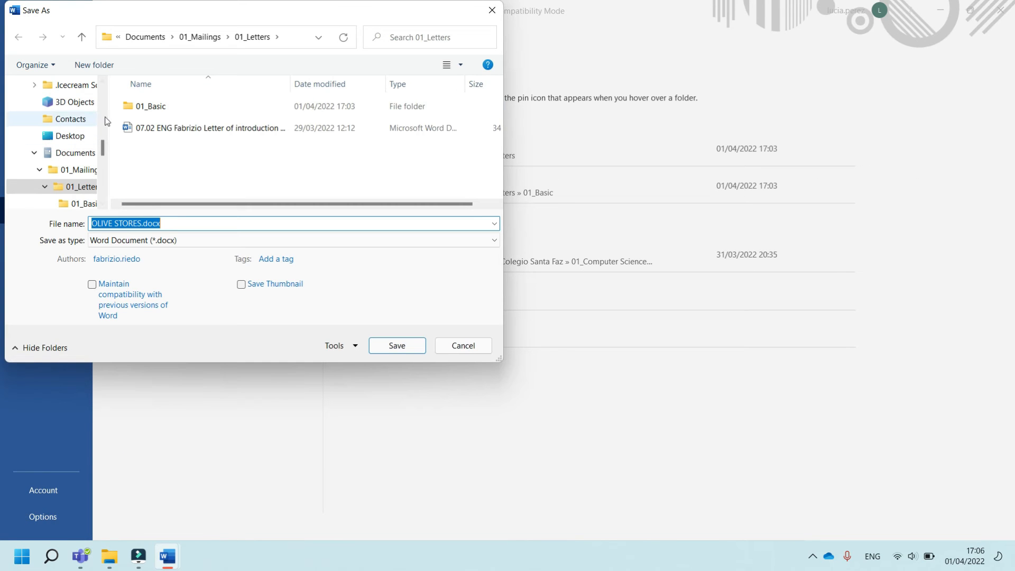
{"action": "scroll", "coordinate": [61, 178], "scroll_direction": "up", "scroll_amount": 1}
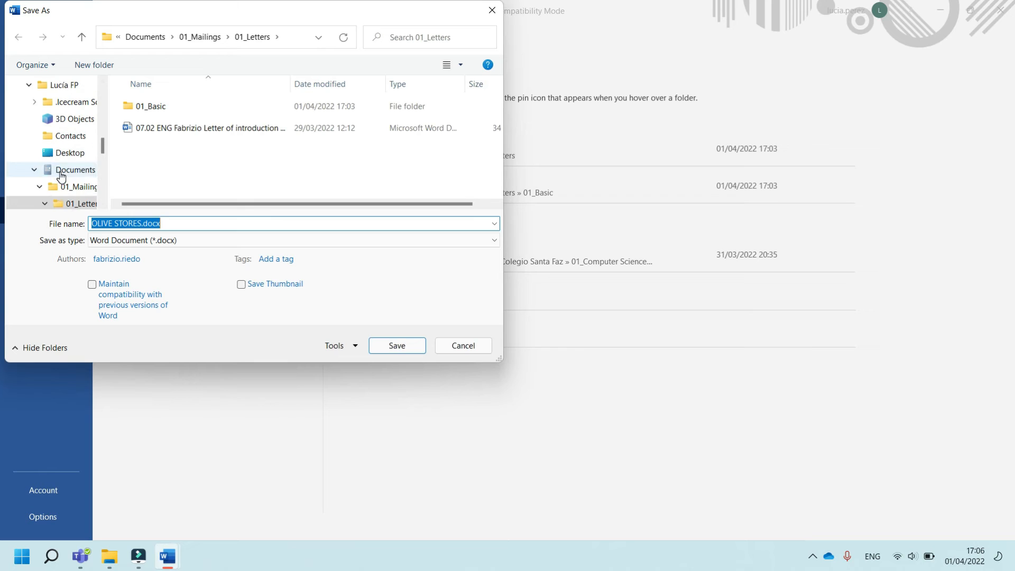
{"action": "left_click", "coordinate": [77, 193]}
{"action": "double_click", "coordinate": [180, 107]}
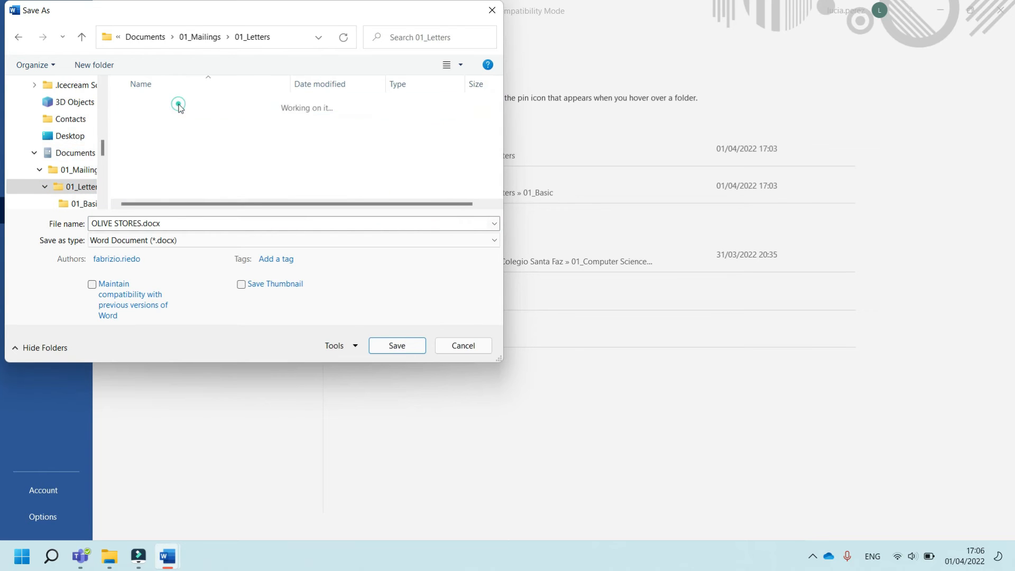
{"action": "double_click", "coordinate": [179, 108]}
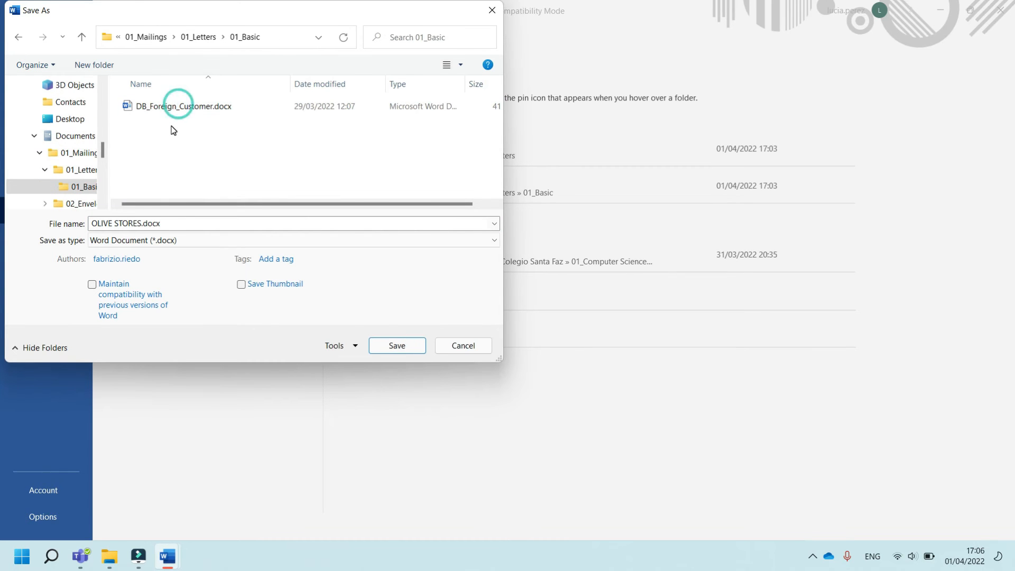
{"action": "triple_click", "coordinate": [140, 223]}
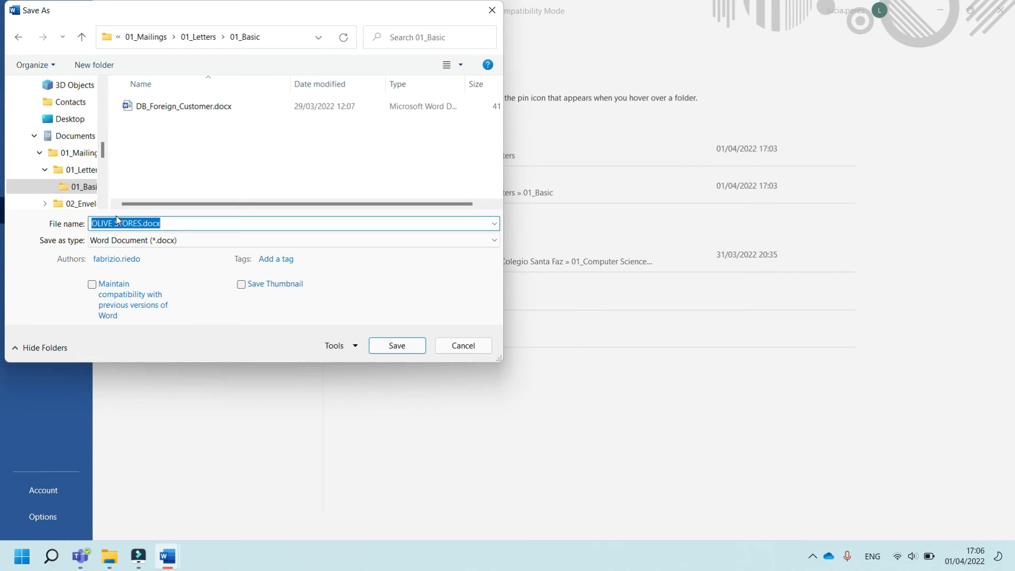
{"action": "type", "text": "MD"}
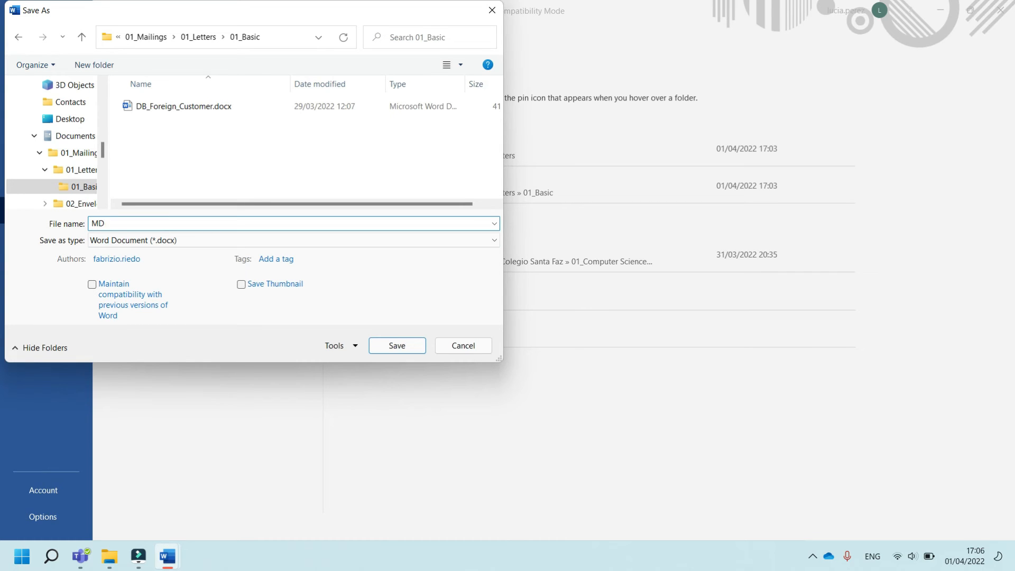
{"action": "key", "text": "super+space"}
{"action": "type", "text": "_"}
{"action": "key", "text": "Tab"}
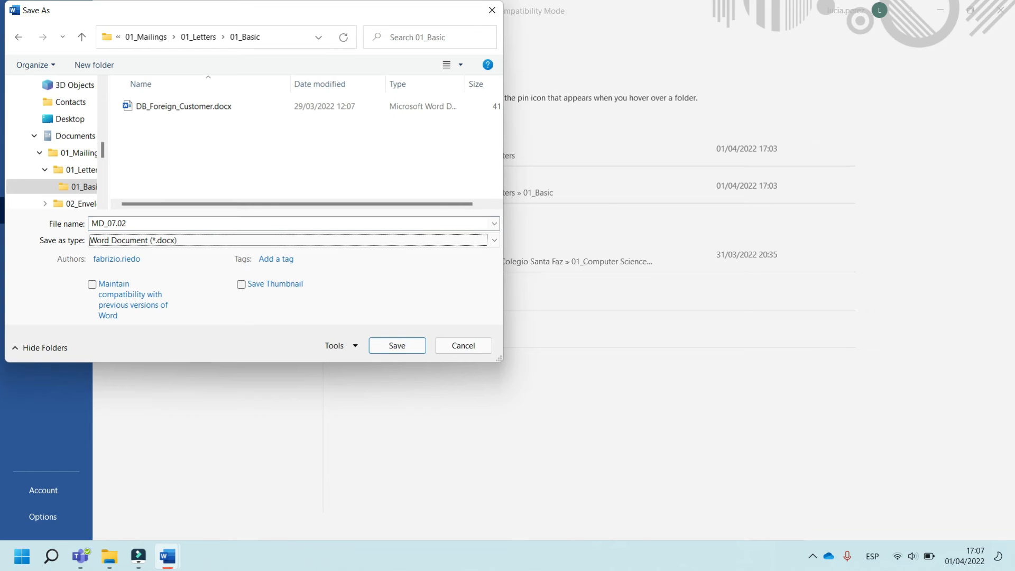
{"action": "left_click", "coordinate": [141, 224]}
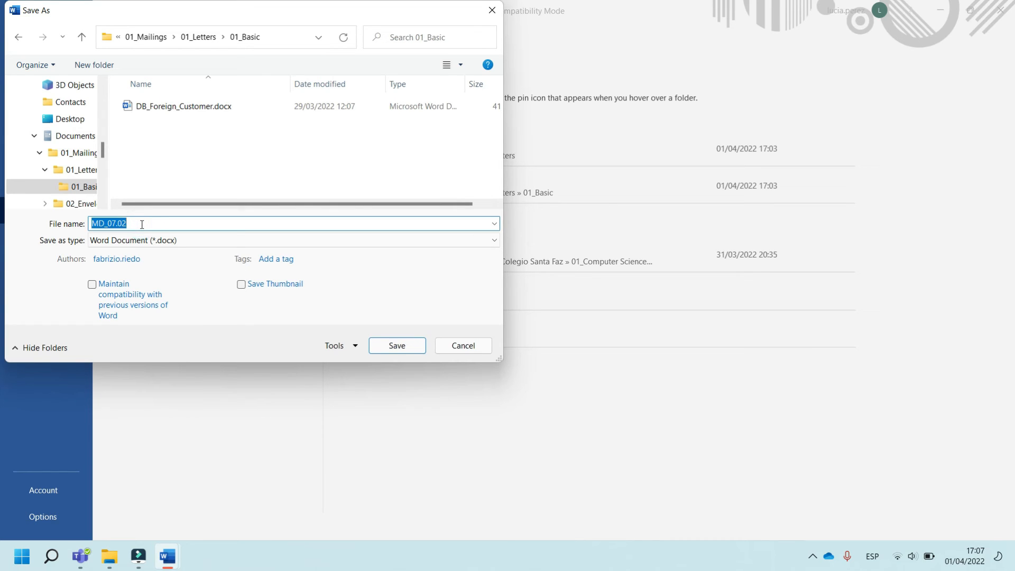
{"action": "left_click", "coordinate": [143, 224]}
{"action": "type", "text": "tters All"}
{"action": "type", "text": "customers"}
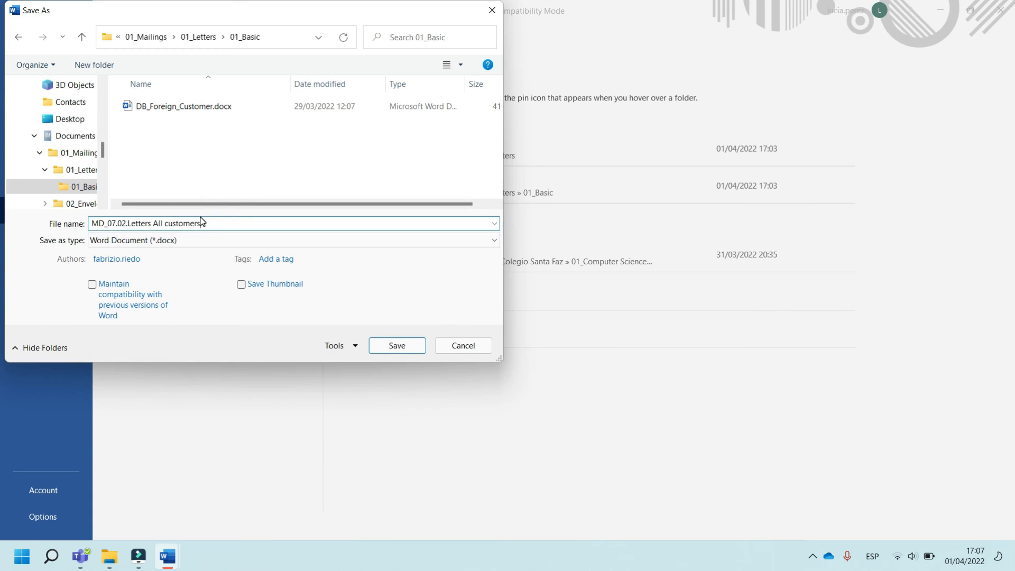
{"action": "left_click", "coordinate": [397, 347]}
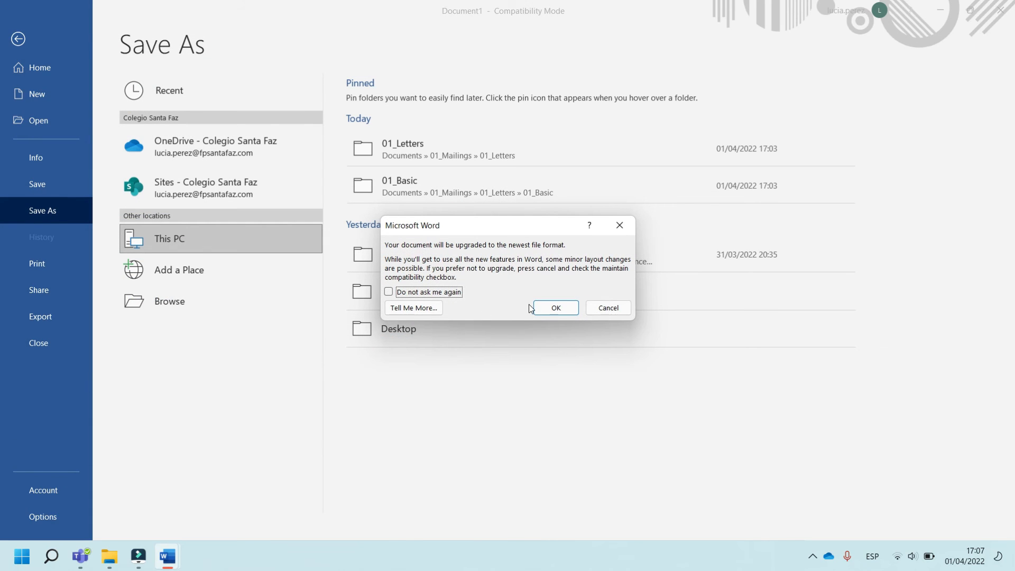
{"action": "left_click", "coordinate": [555, 311]}
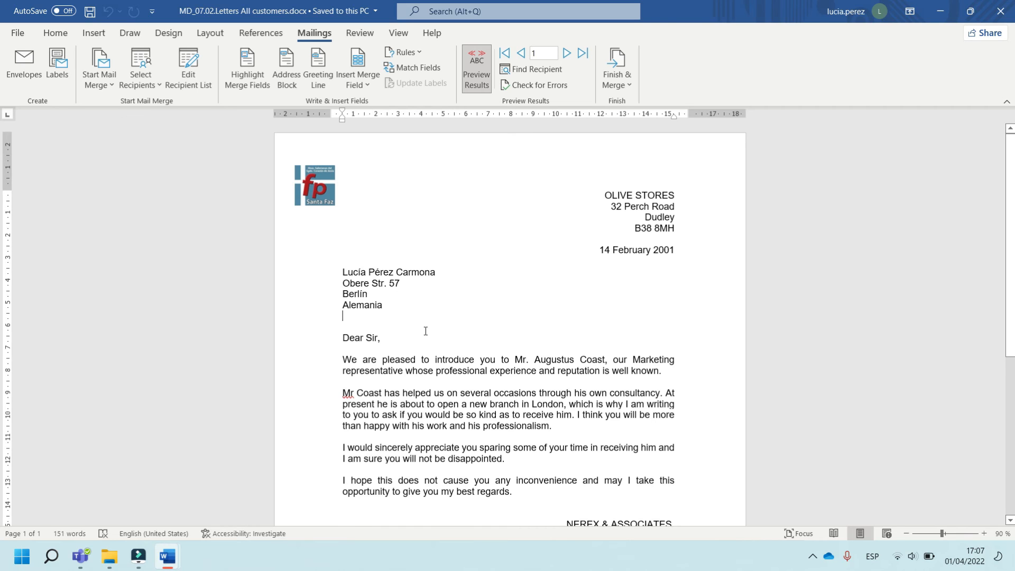
Finish the merge by editing individual documents, merging all records into a new document
{"action": "scroll", "coordinate": [443, 327], "scroll_direction": "down", "scroll_amount": 3}
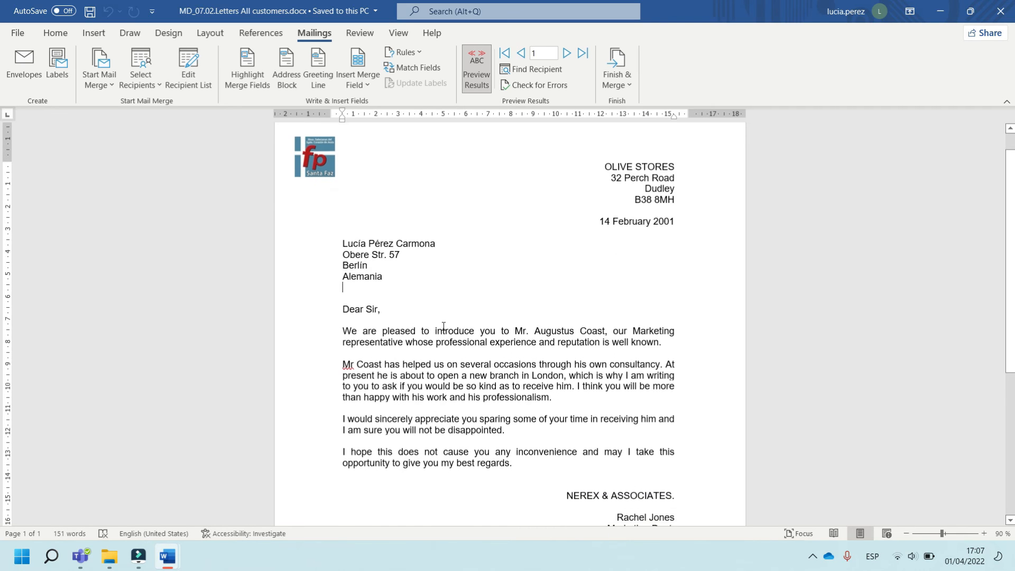
{"action": "scroll", "coordinate": [444, 327], "scroll_direction": "up", "scroll_amount": 3}
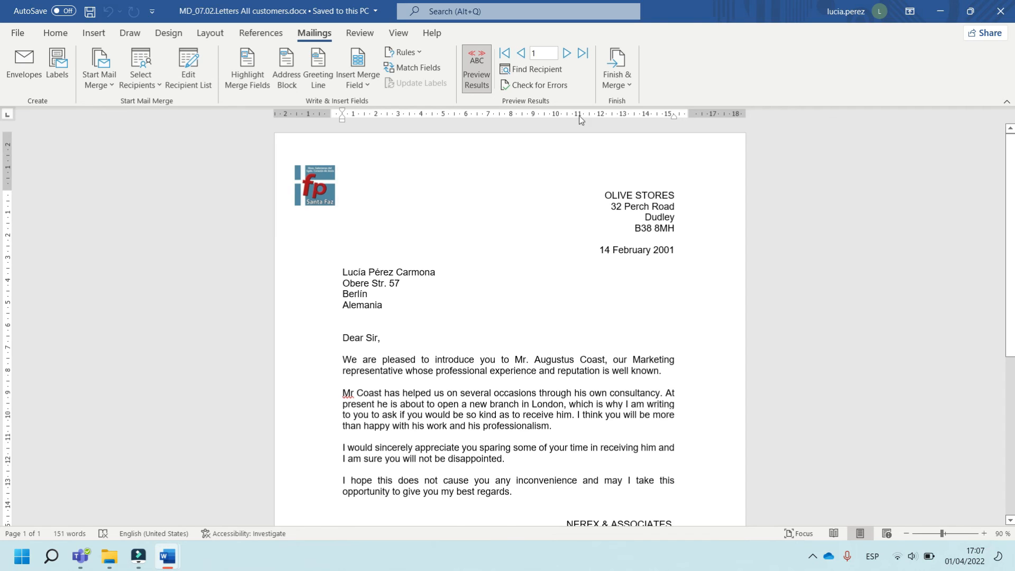
{"action": "left_click", "coordinate": [629, 85]}
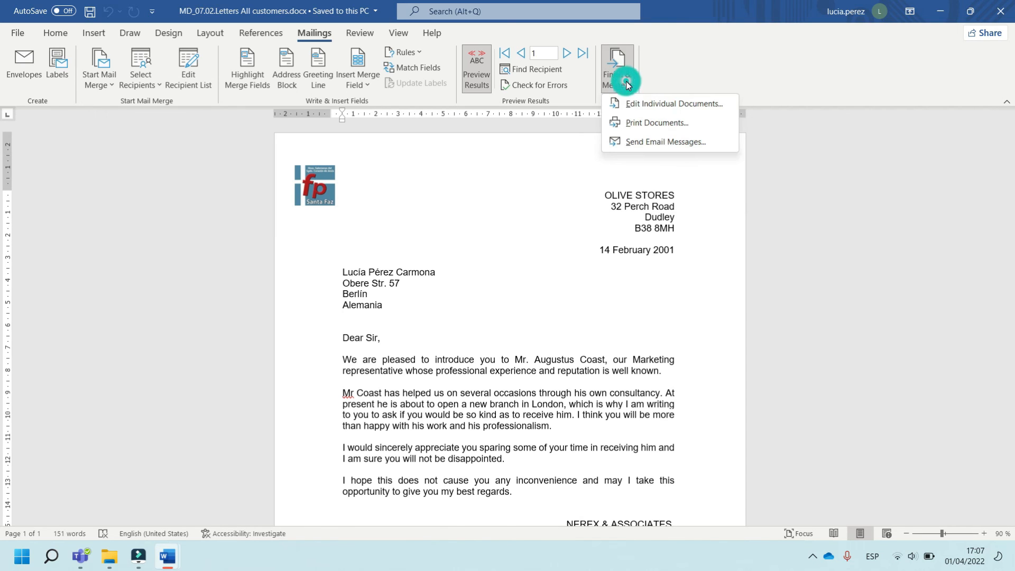
{"action": "left_click", "coordinate": [662, 105]}
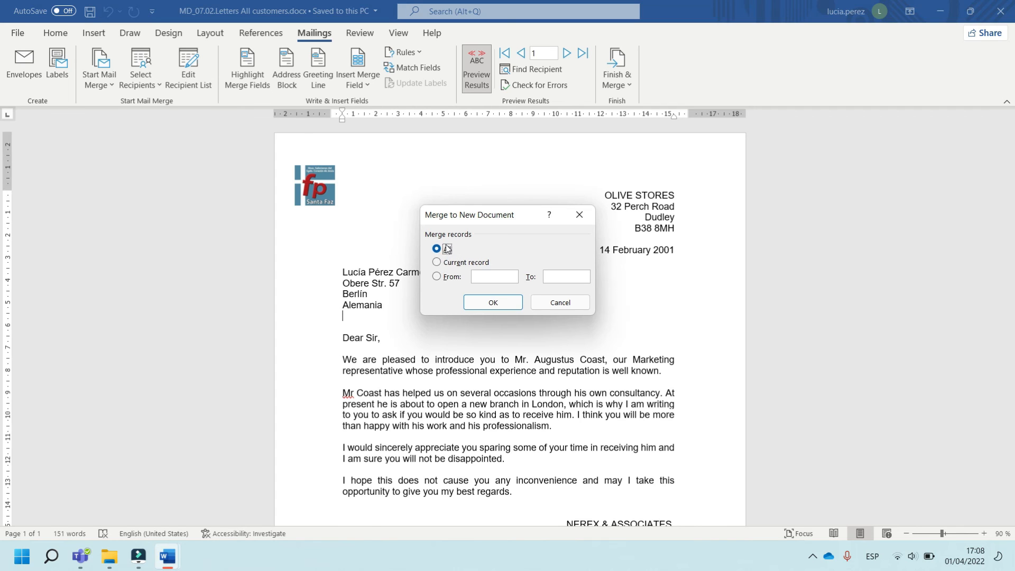
{"action": "left_click", "coordinate": [492, 304]}
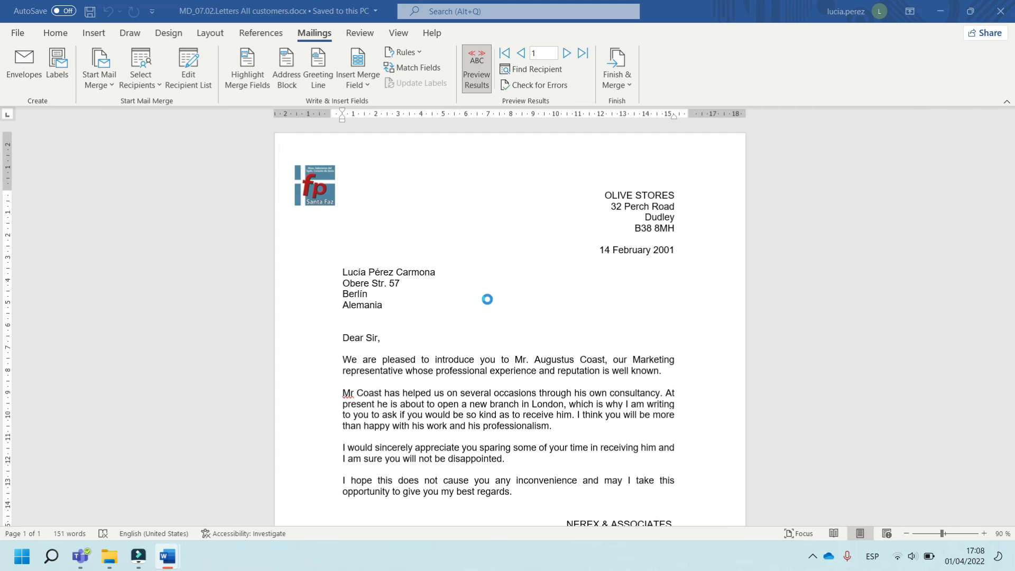
Save the merged letters in the 01_Basic folder as MED_07.02.Letters All customers.docx
{"action": "left_click", "coordinate": [314, 35]}
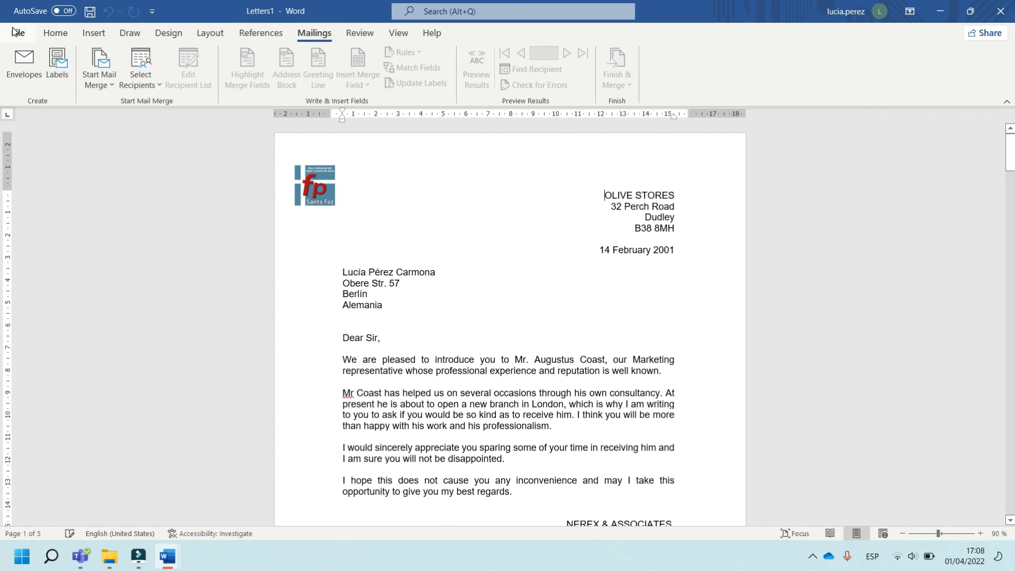
{"action": "left_click", "coordinate": [16, 32]}
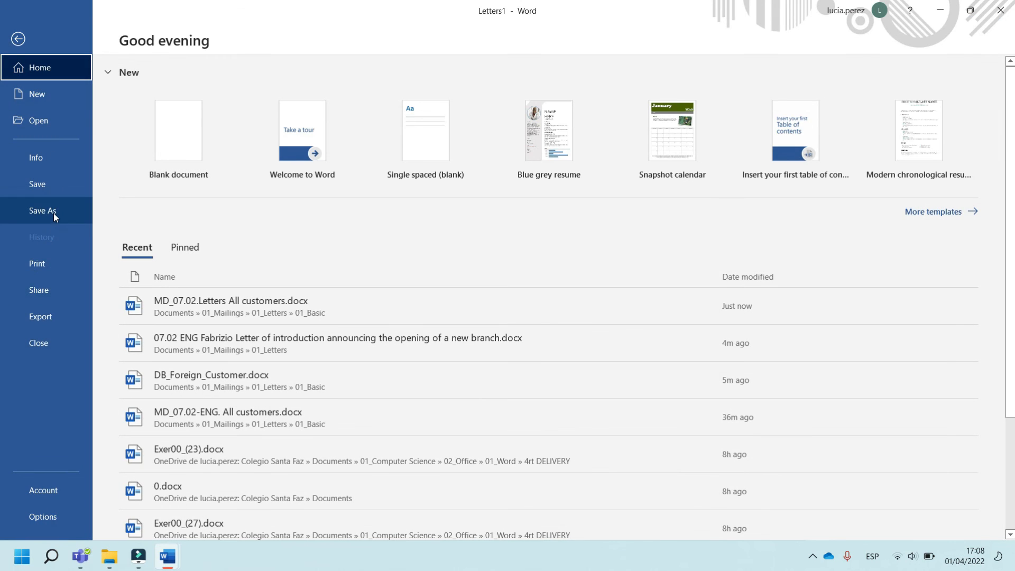
{"action": "left_click", "coordinate": [54, 217]}
{"action": "left_click", "coordinate": [185, 303]}
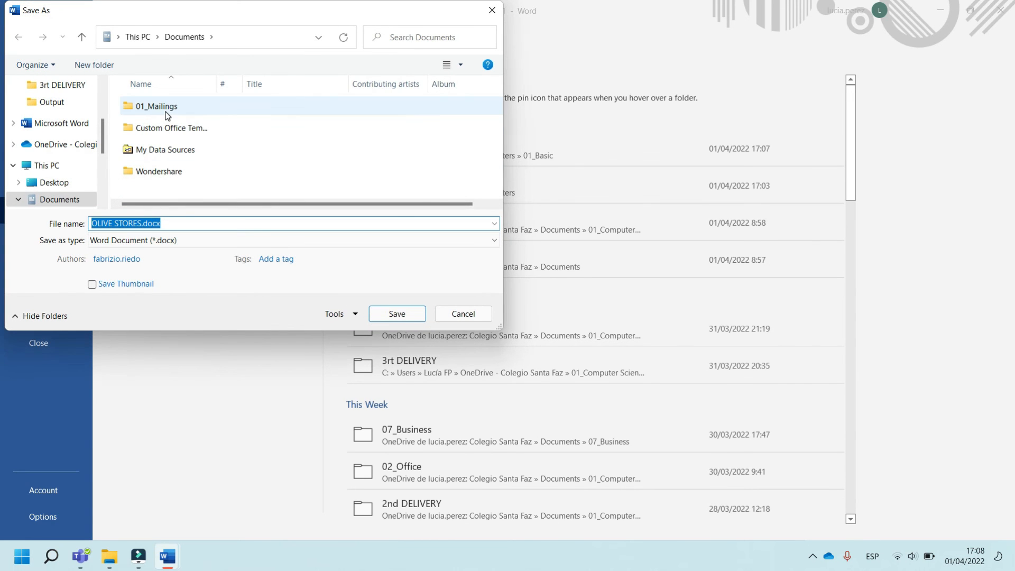
{"action": "double_click", "coordinate": [158, 107]}
{"action": "double_click", "coordinate": [163, 108]}
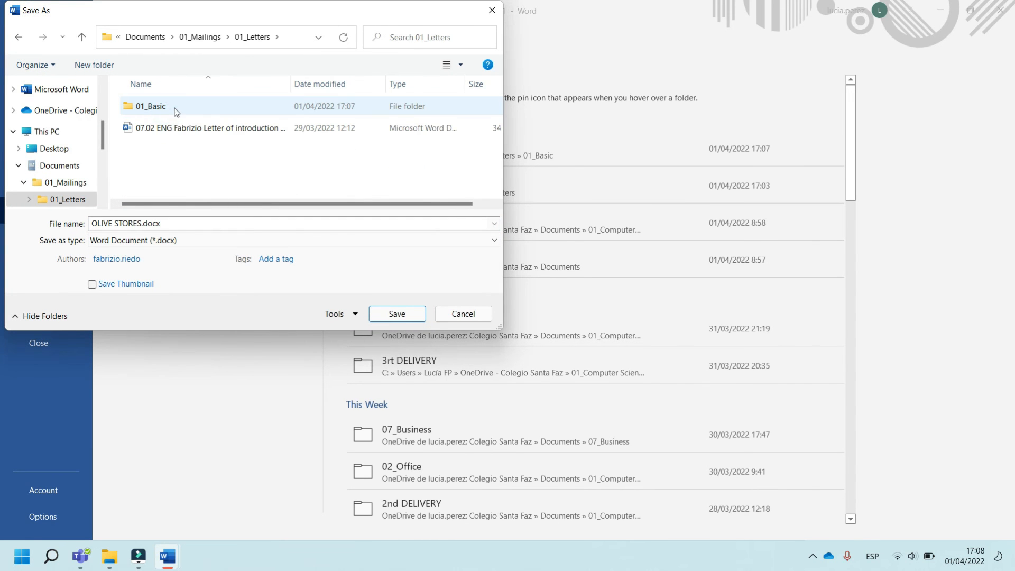
{"action": "double_click", "coordinate": [176, 111]}
{"action": "left_click", "coordinate": [161, 127]}
{"action": "left_click", "coordinate": [100, 224]}
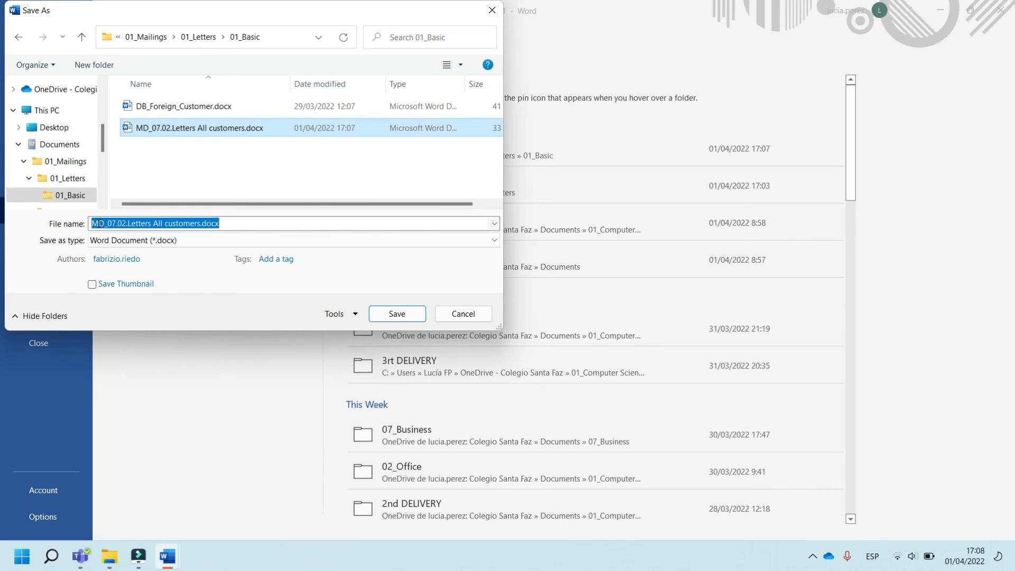
{"action": "left_click", "coordinate": [100, 228]}
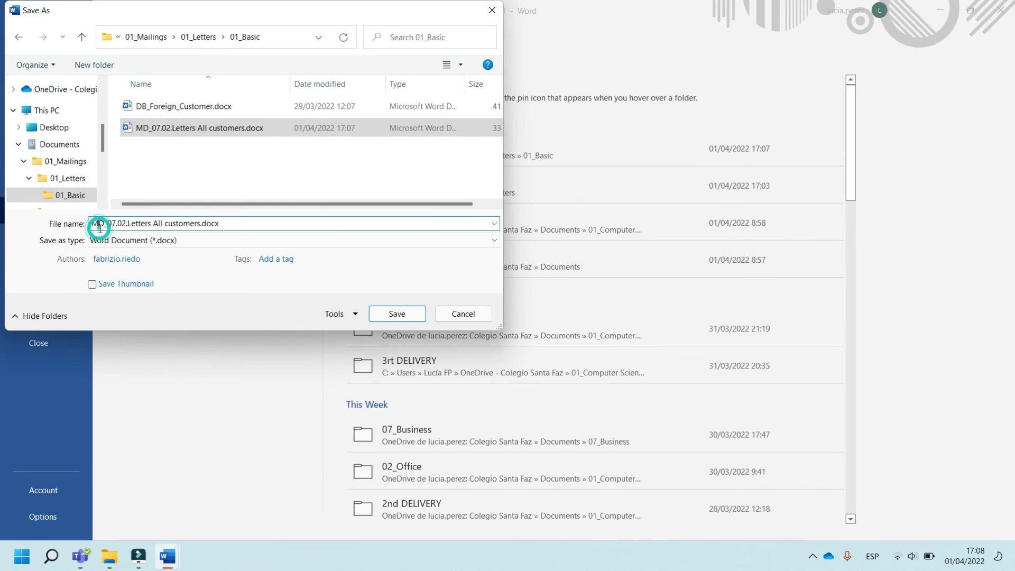
{"action": "type", "text": "E"}
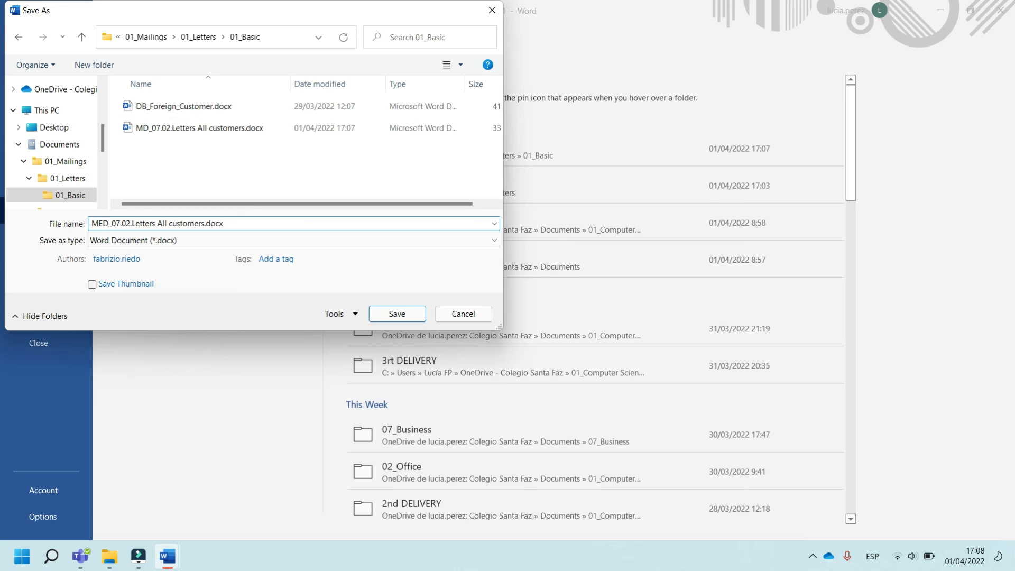
{"action": "left_click", "coordinate": [395, 314]}
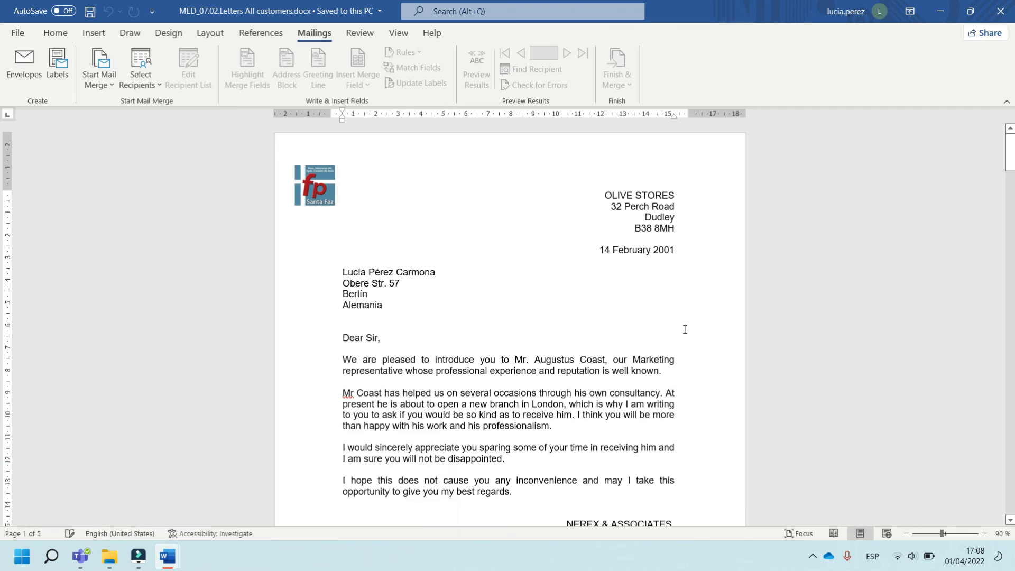
Scroll through the merged document to review each recipient's letter and address block
{"action": "scroll", "coordinate": [509, 336], "scroll_direction": "down", "scroll_amount": 15}
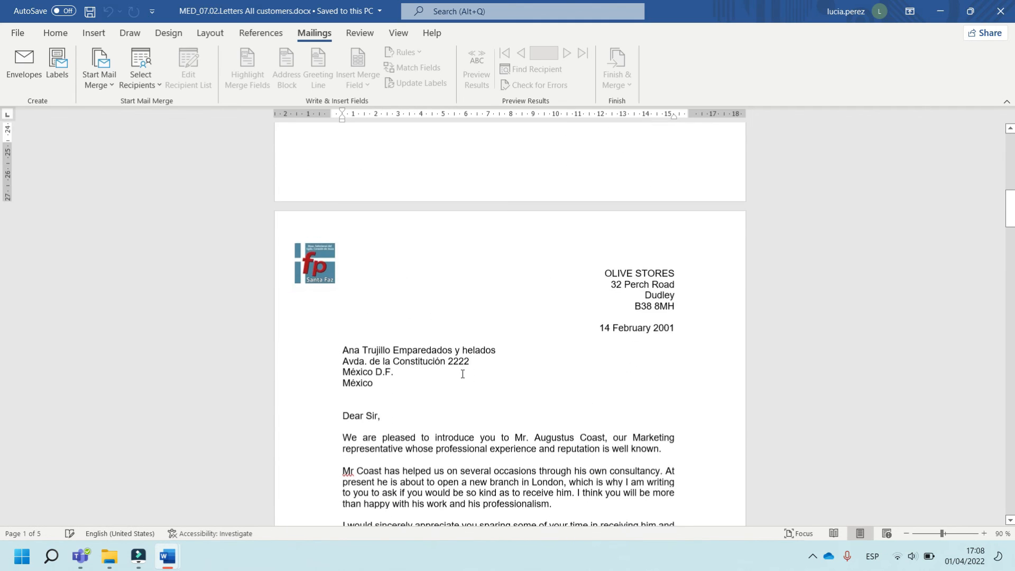
{"action": "scroll", "coordinate": [462, 371], "scroll_direction": "down", "scroll_amount": 20}
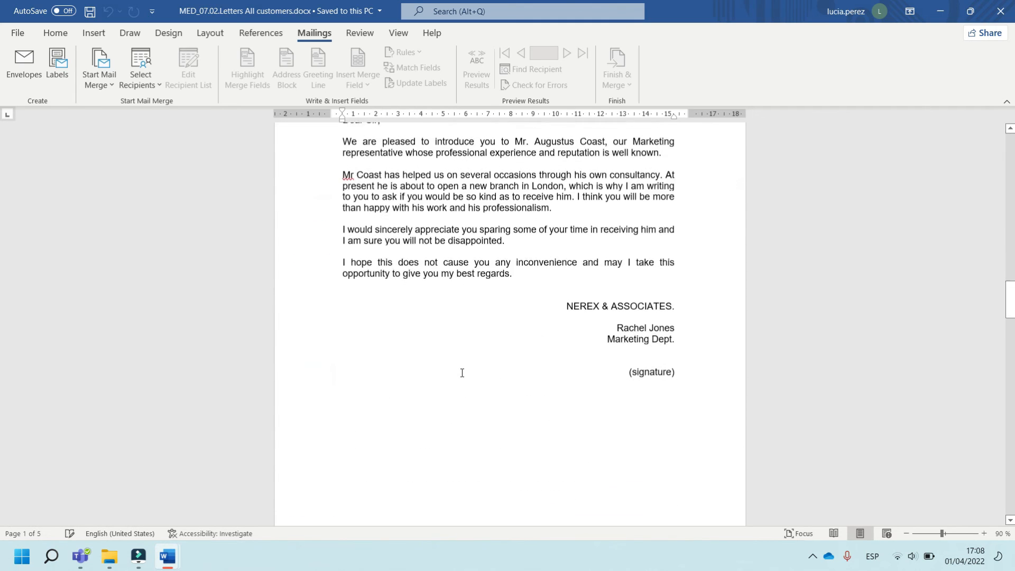
{"action": "scroll", "coordinate": [462, 373], "scroll_direction": "down", "scroll_amount": 6}
{"action": "scroll", "coordinate": [462, 373], "scroll_direction": "up", "scroll_amount": 7}
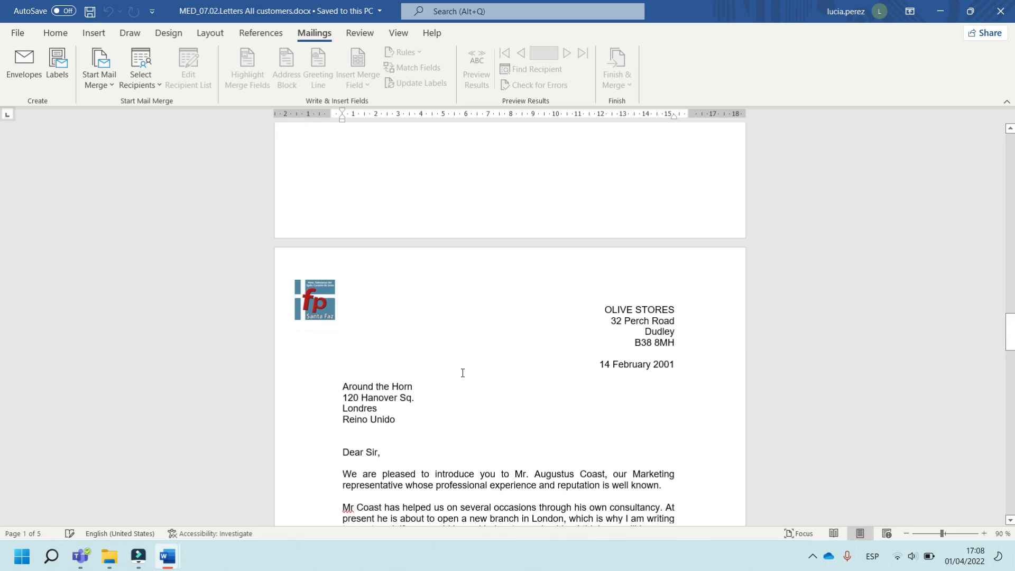
{"action": "scroll", "coordinate": [463, 373], "scroll_direction": "up", "scroll_amount": 4}
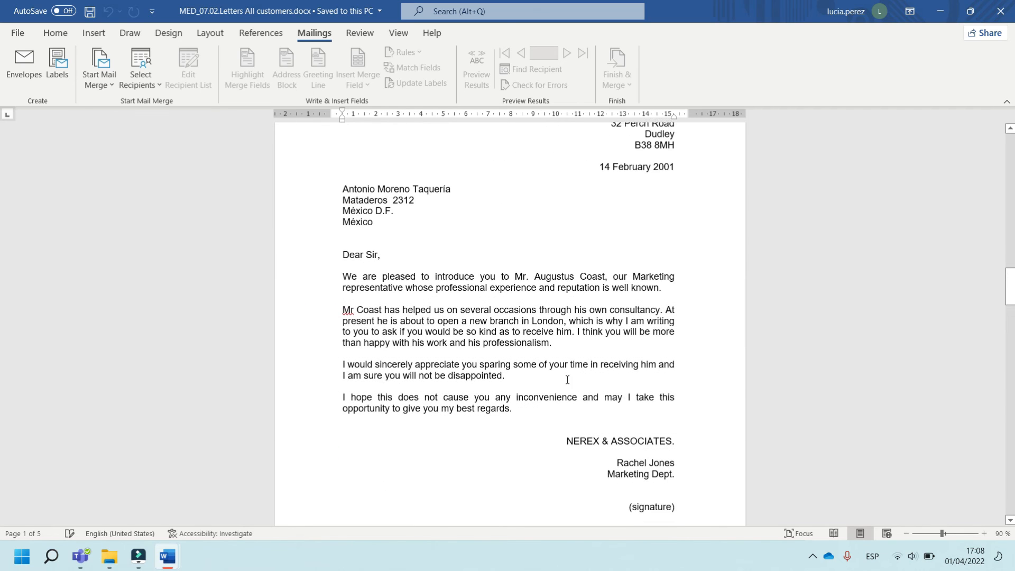
{"action": "left_click", "coordinate": [813, 556]}
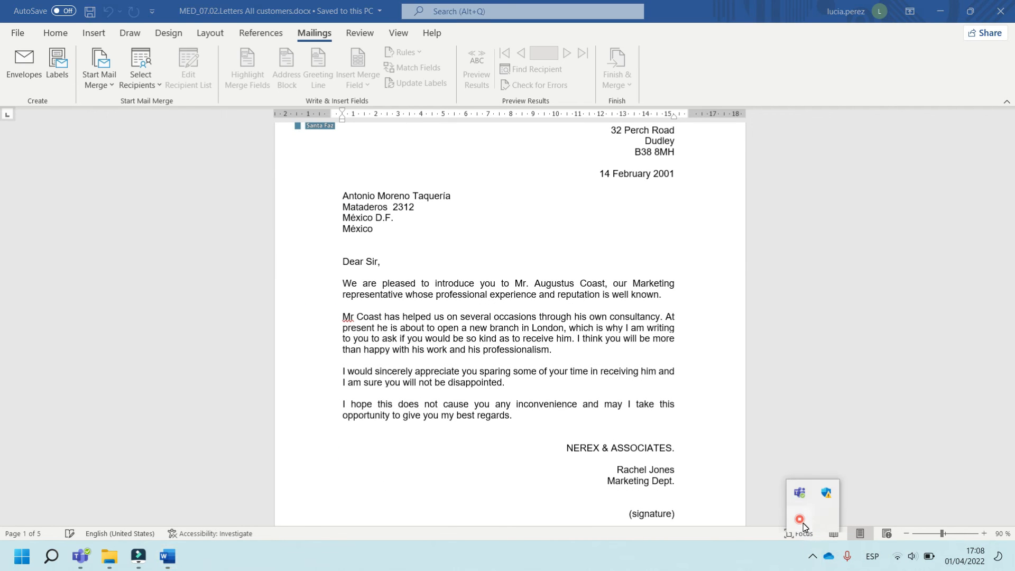